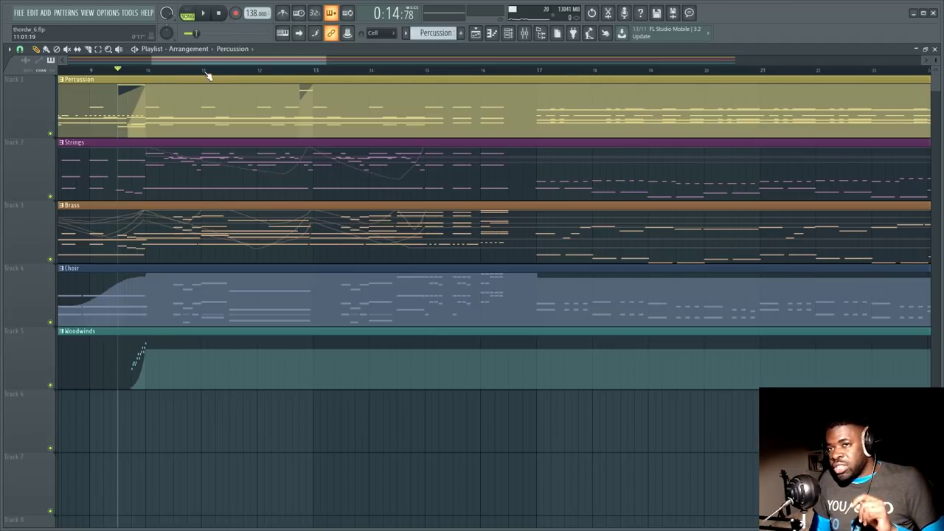
Play the orchestral arrangement, zooming the playlist while it plays, then stop it back at 0:00
scroll(208, 75, "down", 1)
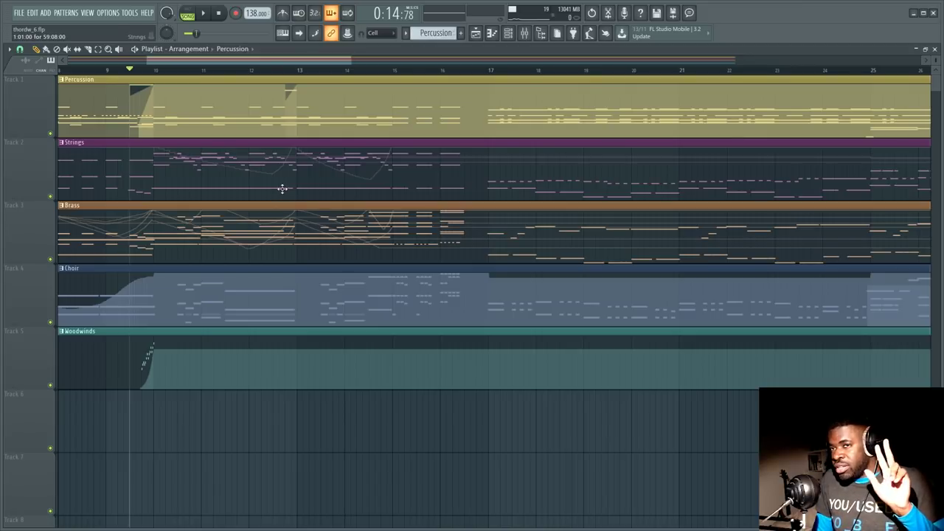
key("space")
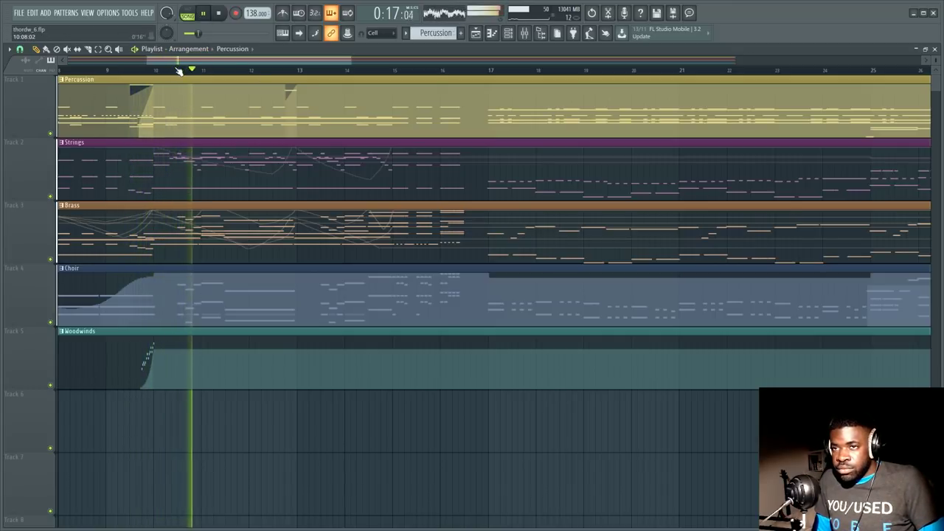
scroll(179, 71, "up", 1)
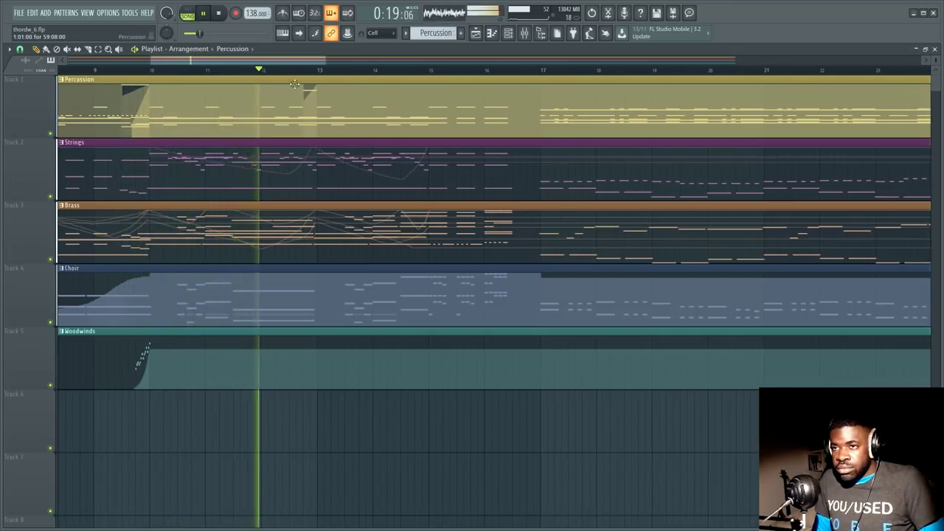
scroll(301, 71, "down", 1)
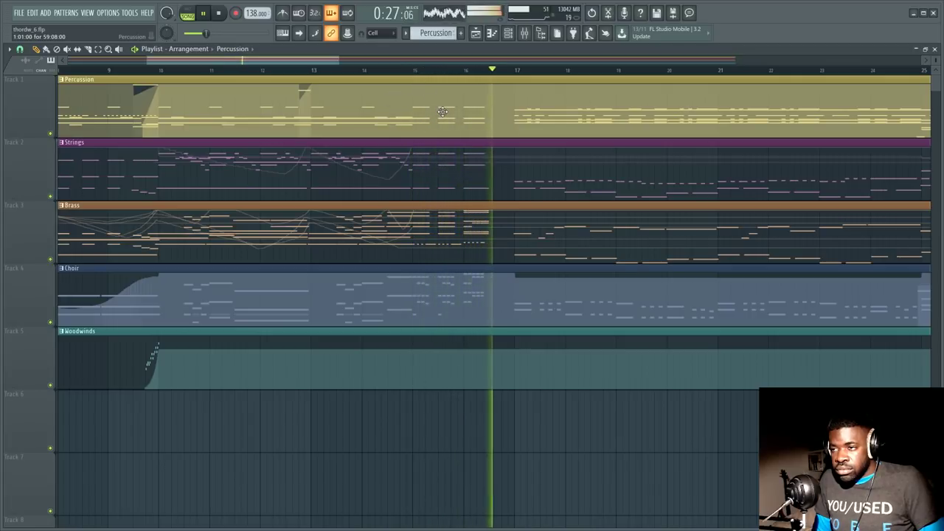
key("space")
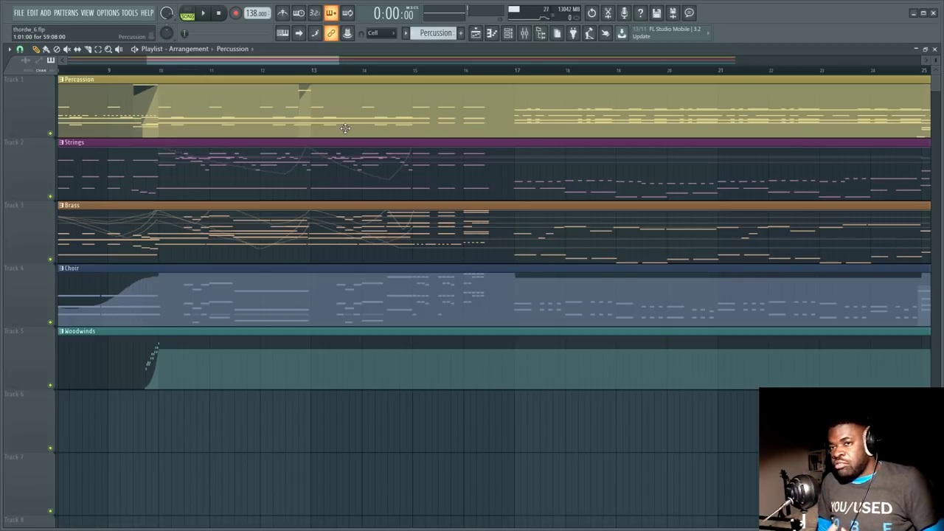
Open the mixer, select the Violas insert and scroll across the inserts
key("F9")
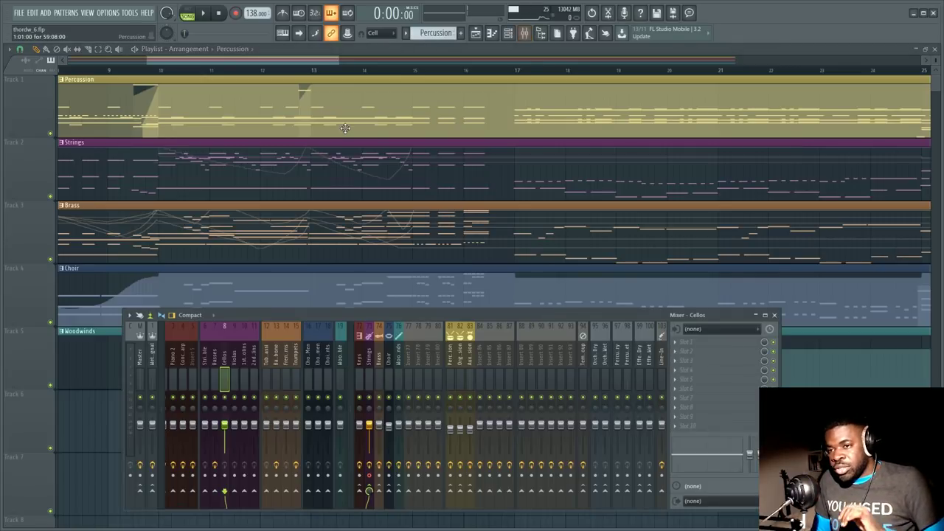
left_click(231, 362)
scroll(231, 361, "right", 2)
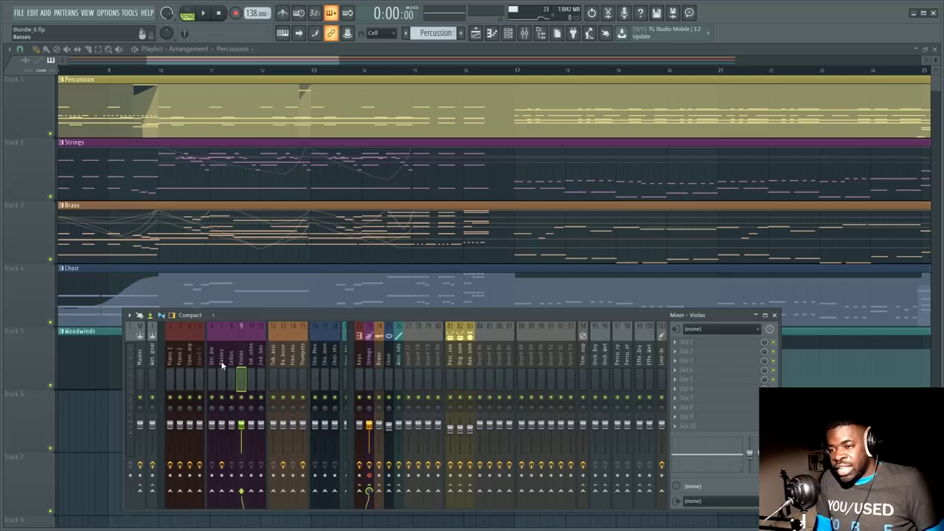
scroll(338, 354, "right", 4)
scroll(338, 354, "right", 10)
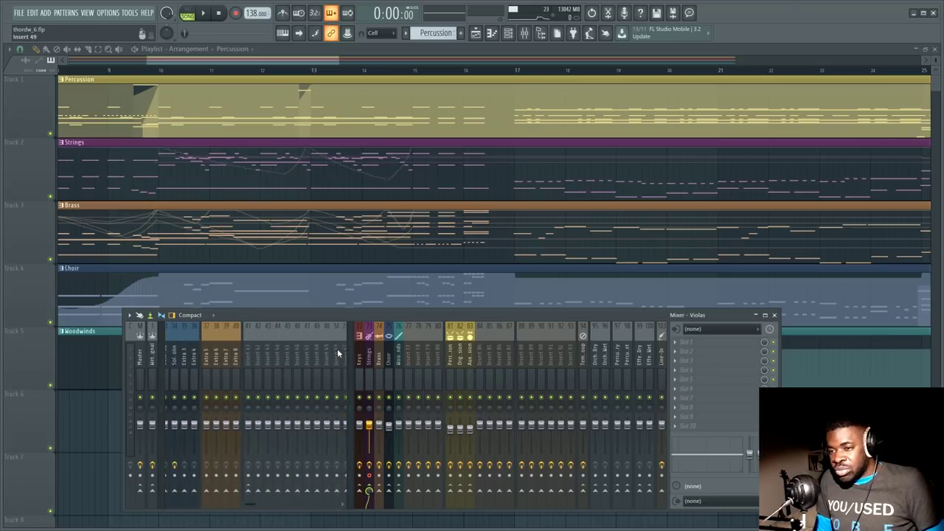
Show the channel rack scrolled to the top, listing keys, strings, basses, cellos, violas and violins
key("F6")
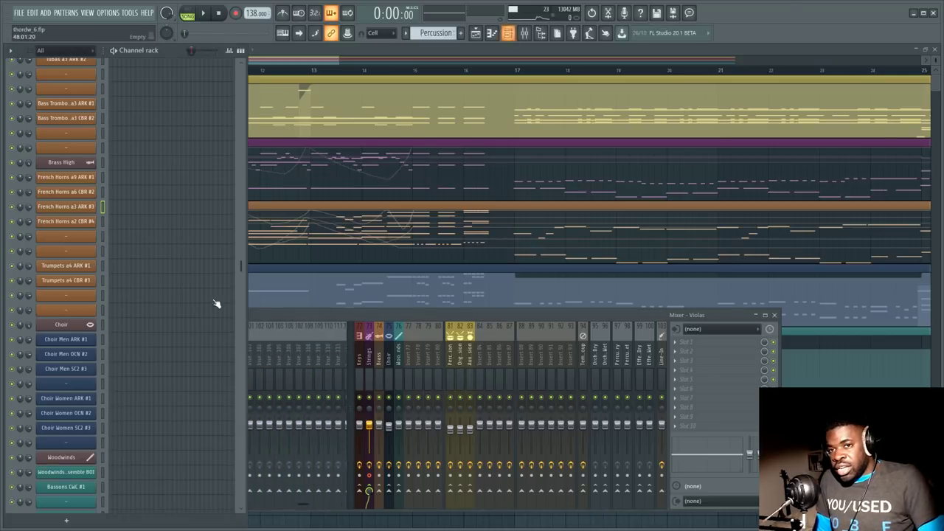
scroll(143, 226, "down", 10)
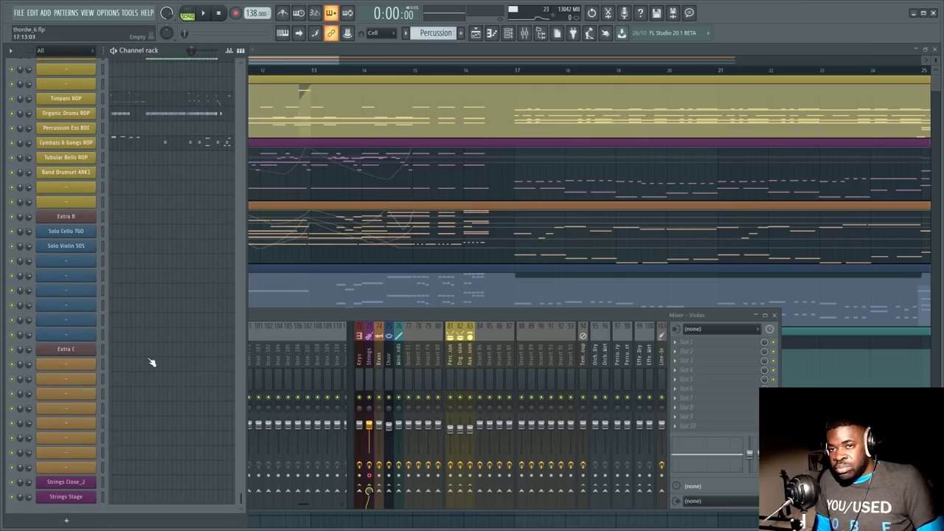
scroll(152, 362, "up", 15)
scroll(152, 362, "up", 4)
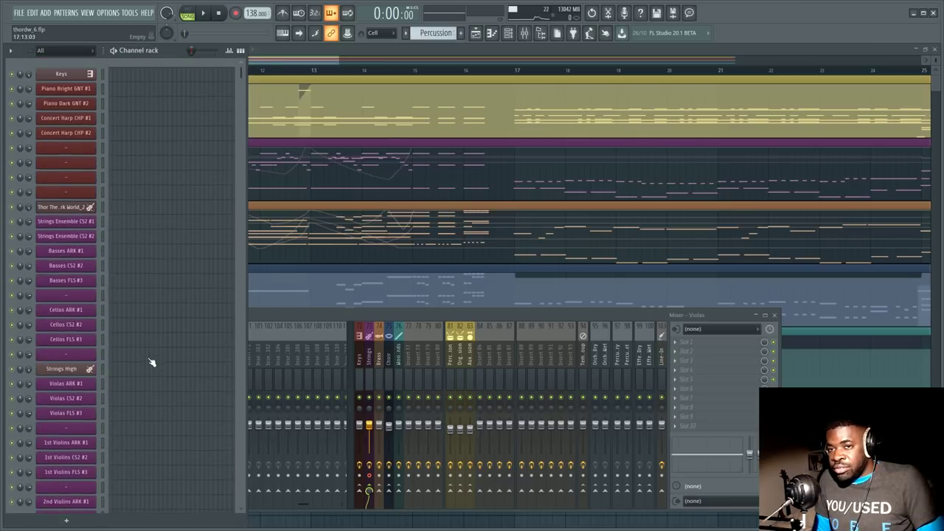
Open the Kontakt instrument on the Thor channel and position its window
left_click(78, 207)
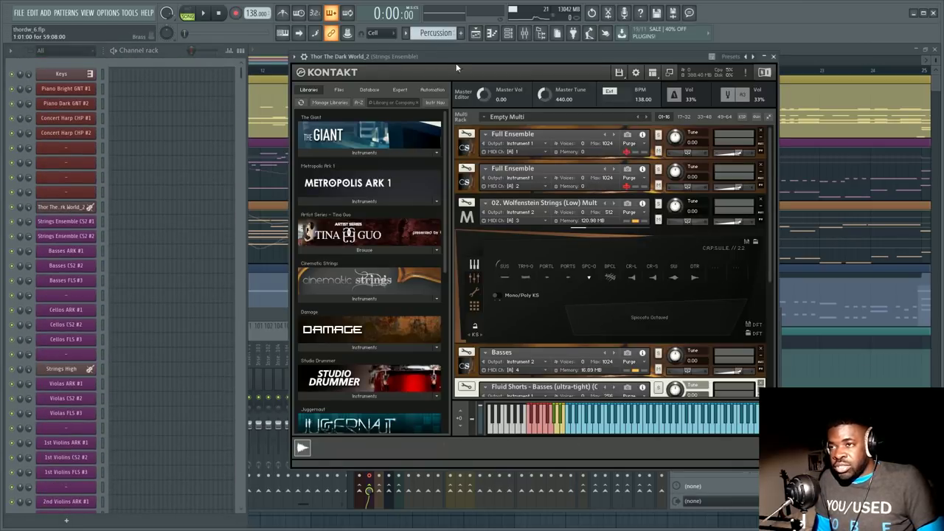
left_click_drag(423, 57, 420, 86)
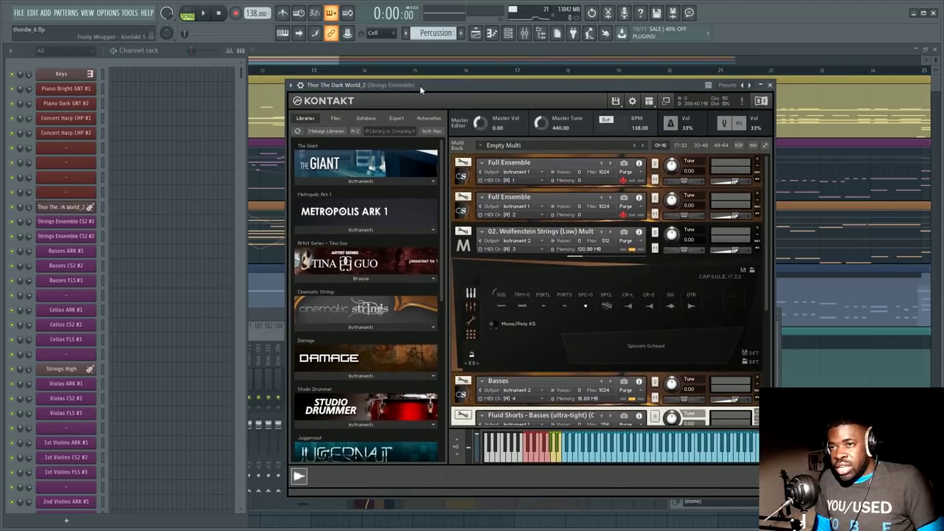
left_click(302, 68)
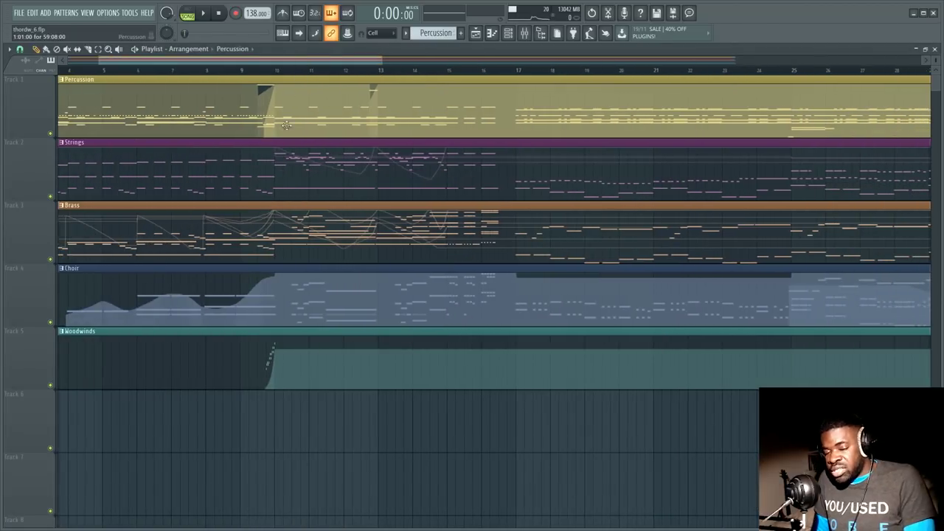
key("F6")
left_click(62, 206)
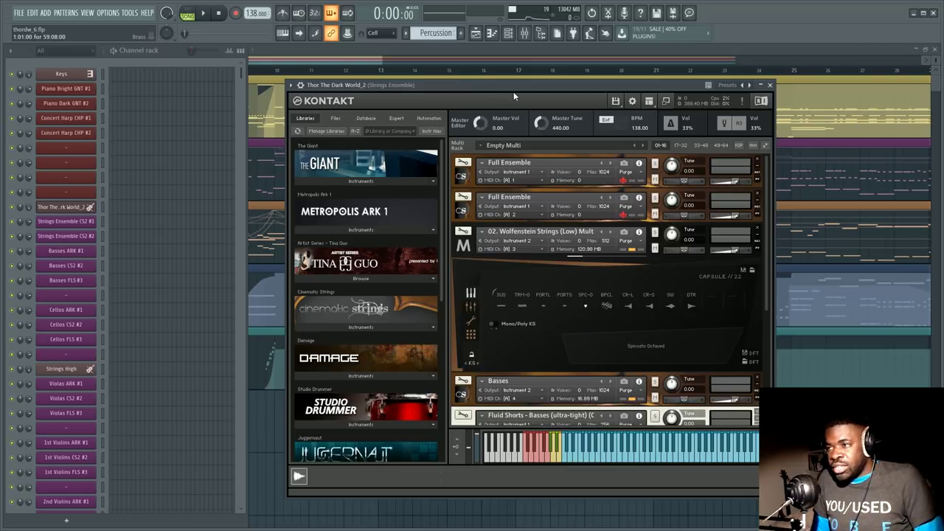
left_click_drag(514, 96, 527, 95)
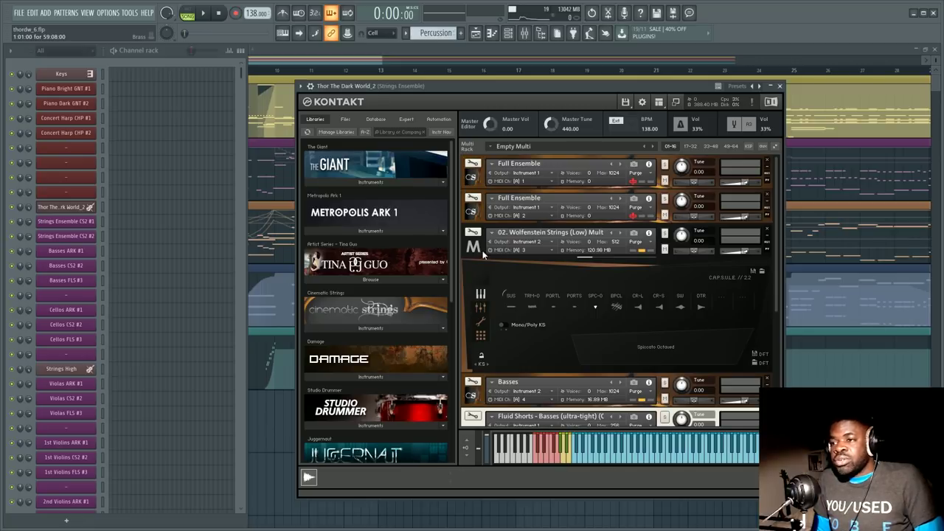
Switch Wolfenstein Strings to its mic mixer showing the Close and Tree faders near -5.9 dB
left_click(472, 212)
left_click(472, 213)
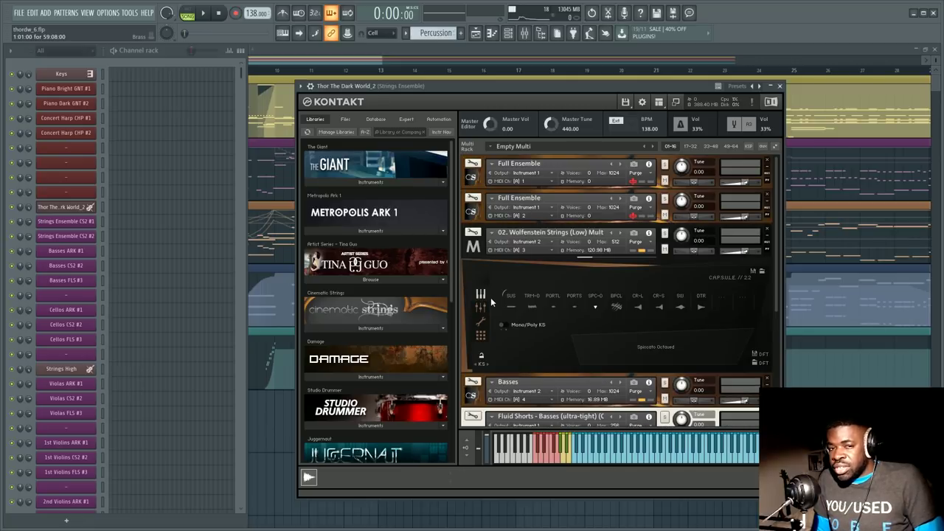
scroll(492, 304, "down", 1)
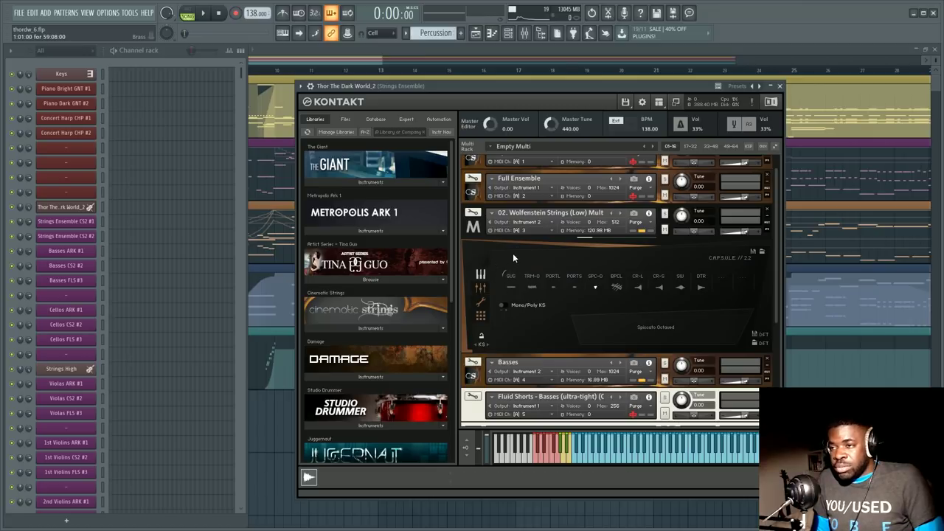
left_click(480, 292)
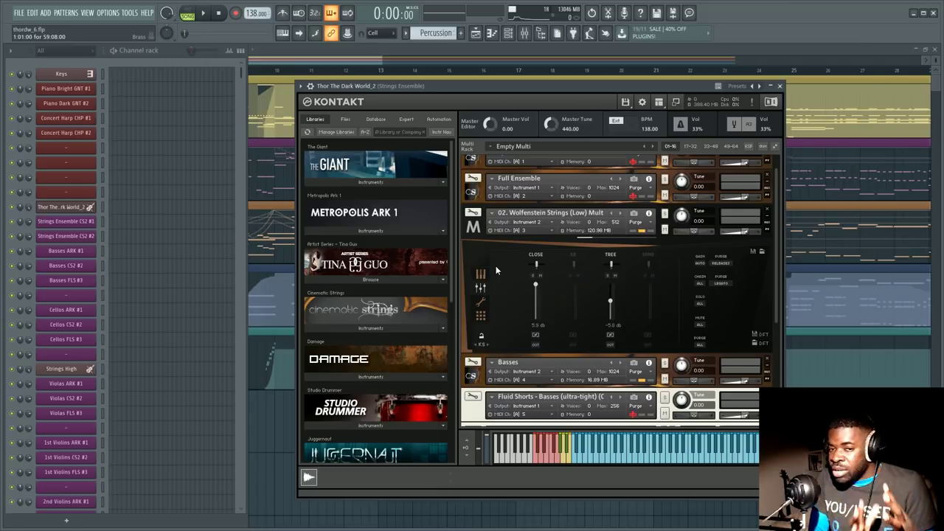
Select Wolfenstein Strings and play notes on Kontakt's keyboard to hear the Close/Tree blend
left_click(517, 235)
left_click(657, 458)
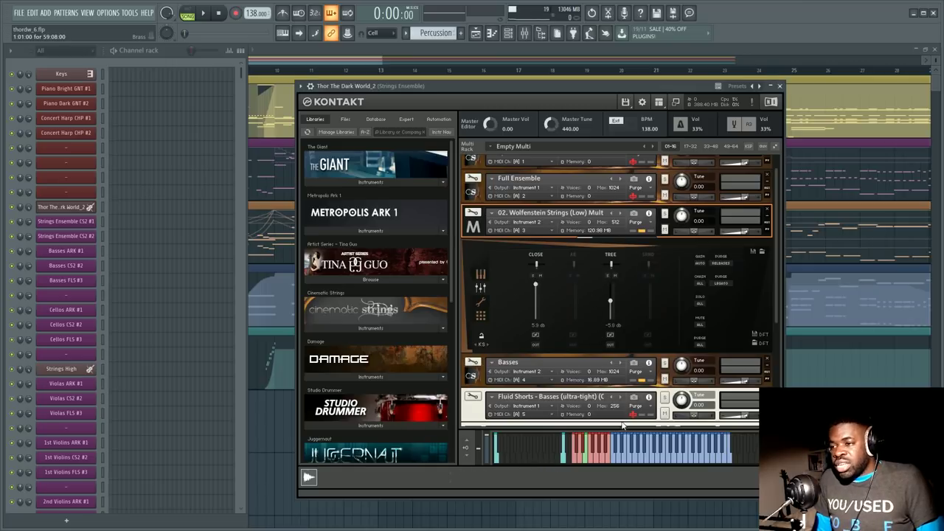
left_click(657, 464)
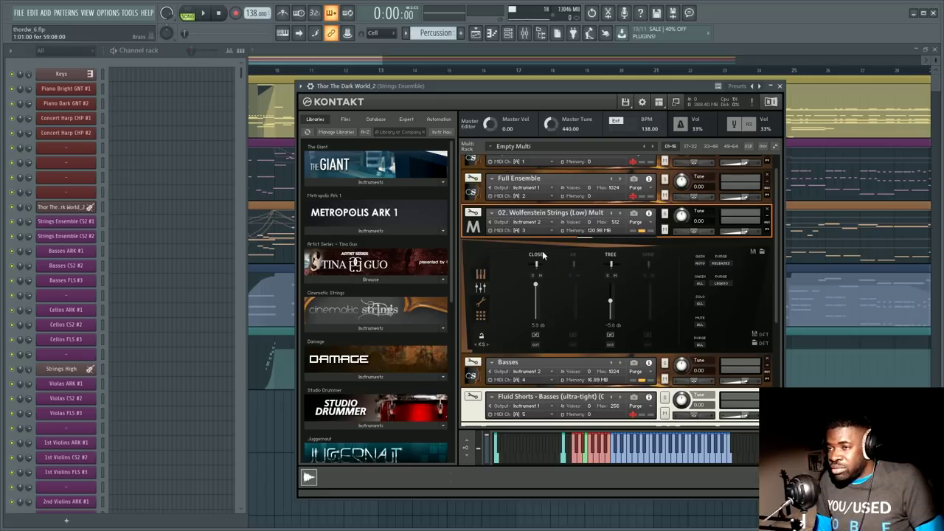
left_click_drag(537, 92, 495, 84)
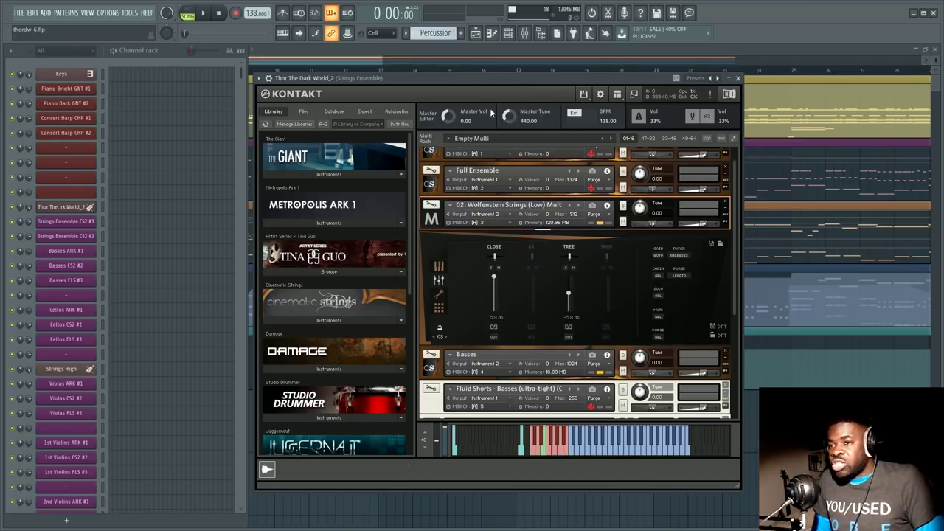
mouse_move(414, 95)
left_mouse_down()
mouse_move(423, 114)
mouse_move(426, 97)
left_mouse_up()
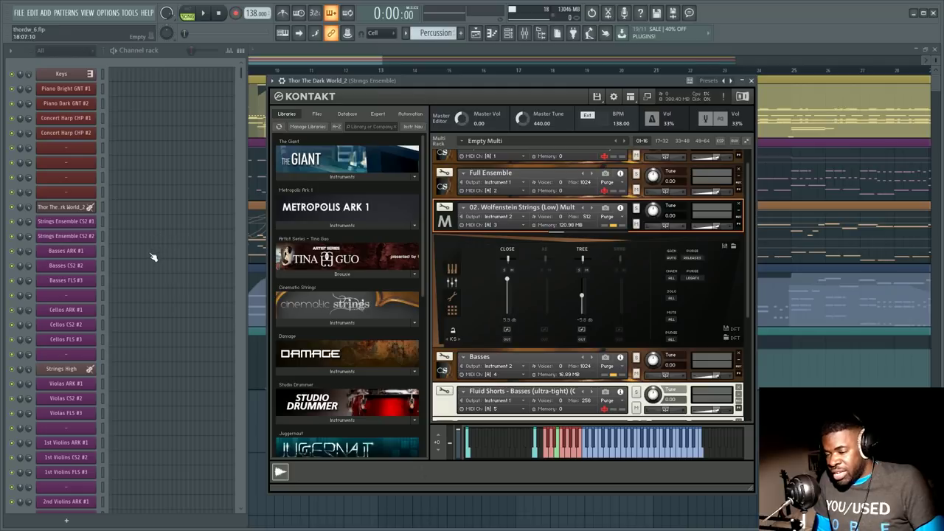
Return Wolfenstein Strings to its Capsule articulation page and bring the mixer forward showing all inserts
left_click(445, 225)
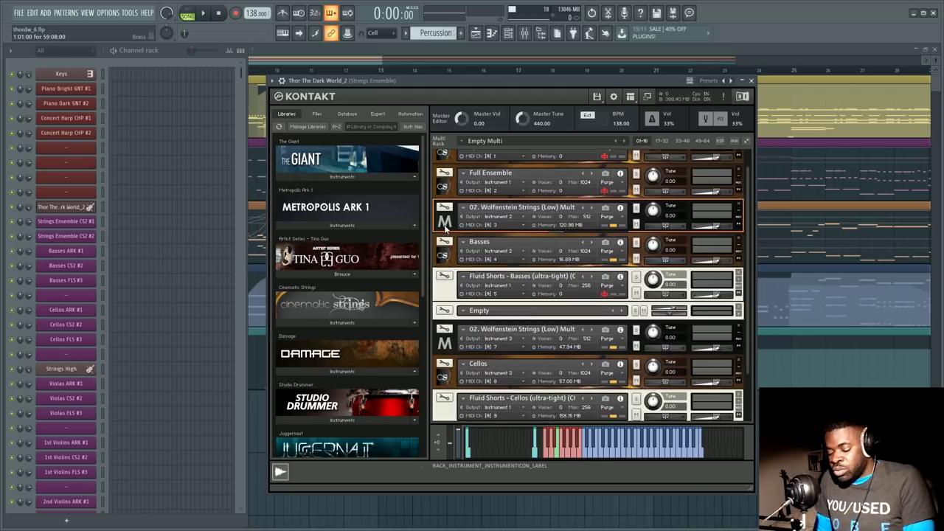
key("F9")
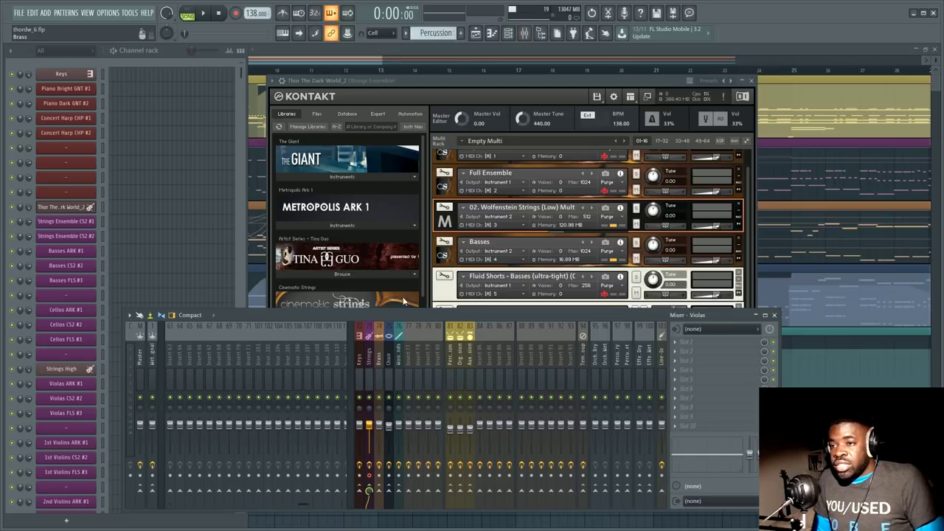
left_click(408, 93)
left_click(445, 230)
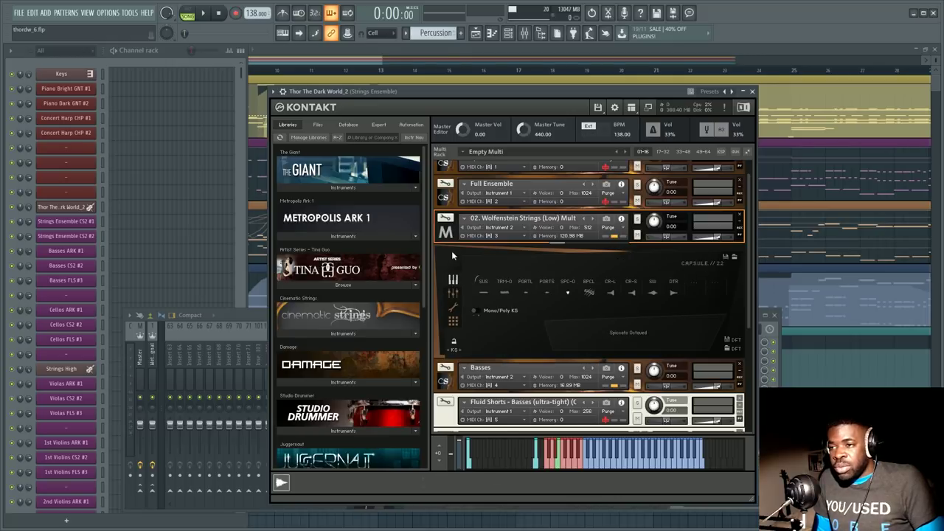
left_click(448, 233)
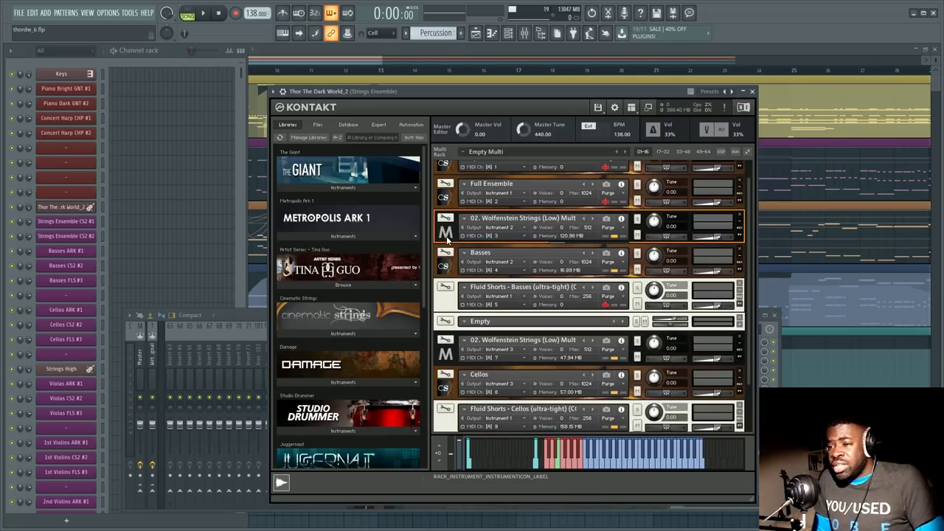
left_click(446, 235)
left_click(446, 235)
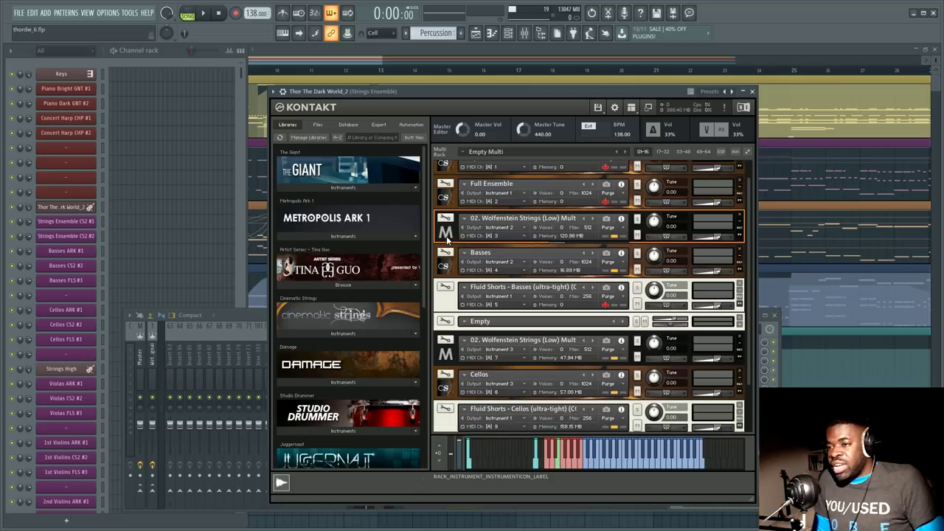
left_click(447, 235)
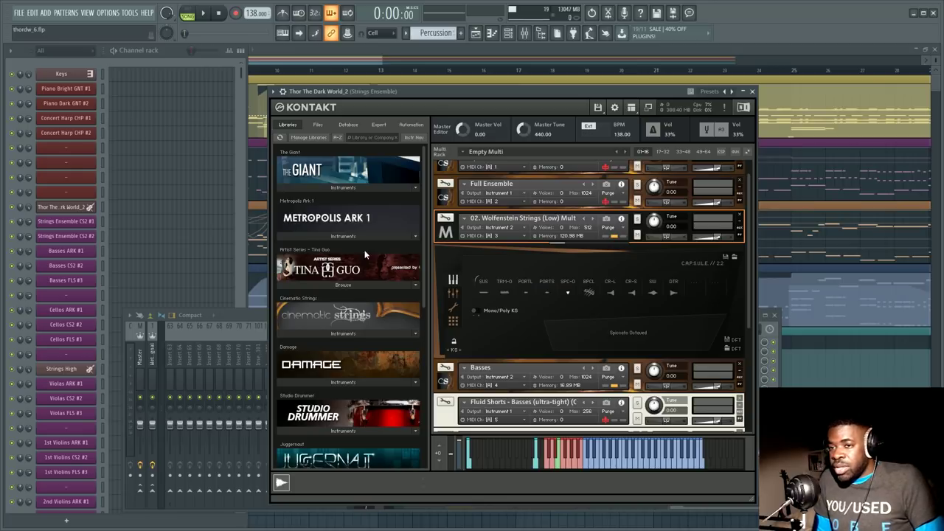
left_click_drag(259, 315, 244, 291)
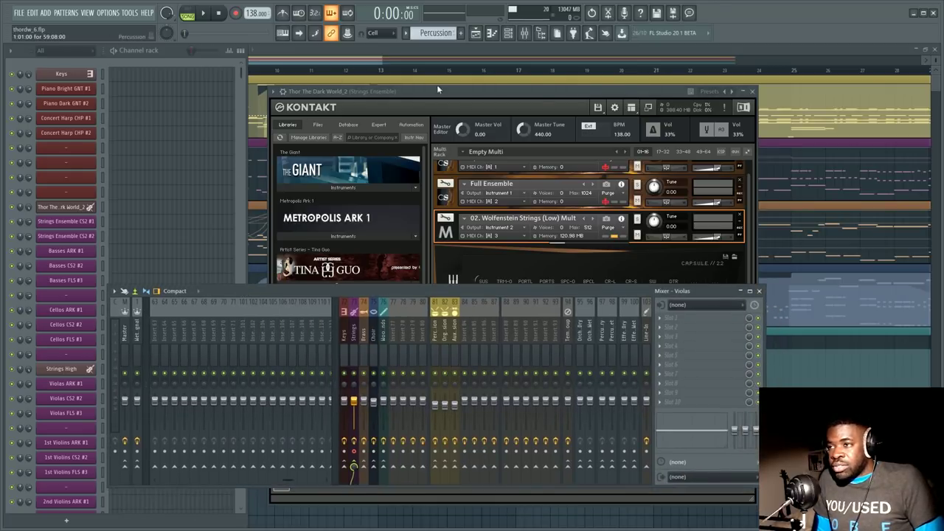
Bring Kontakt over the mixer and switch Wolfenstein Strings to its mic-position mixer
mouse_move(629, 91)
left_mouse_down()
mouse_move(622, 147)
mouse_move(628, 100)
left_mouse_up()
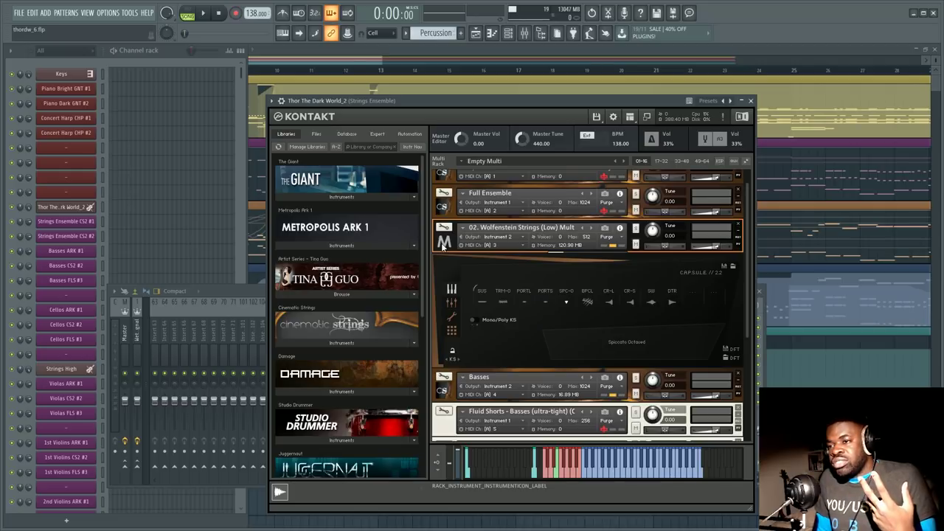
left_click(443, 246)
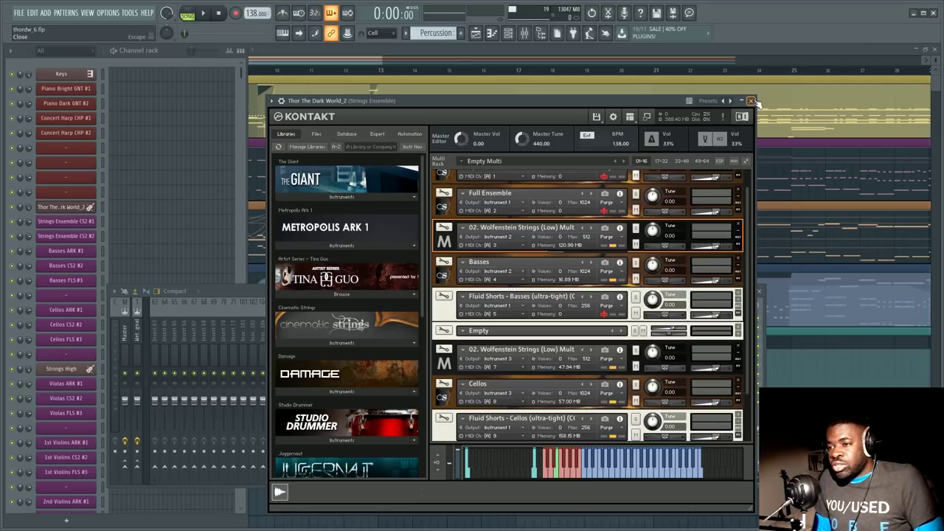
left_click(451, 245)
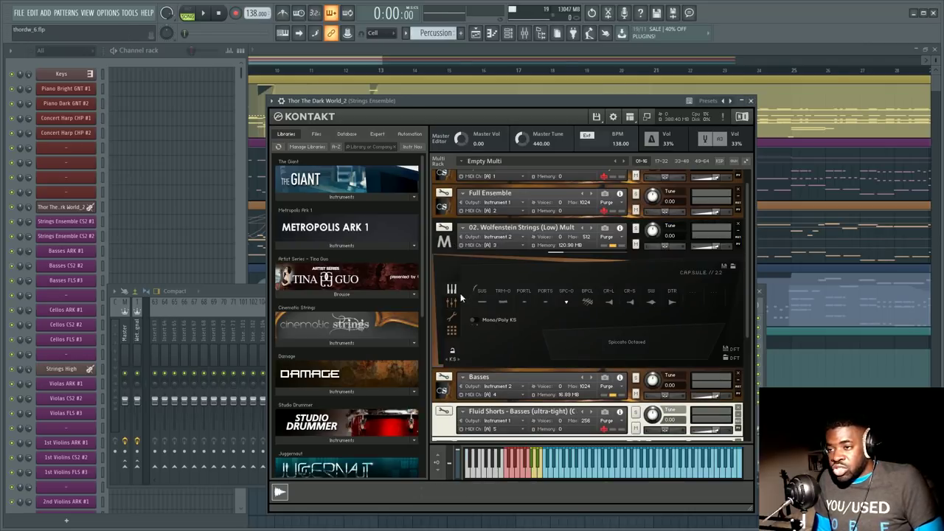
left_click(452, 290)
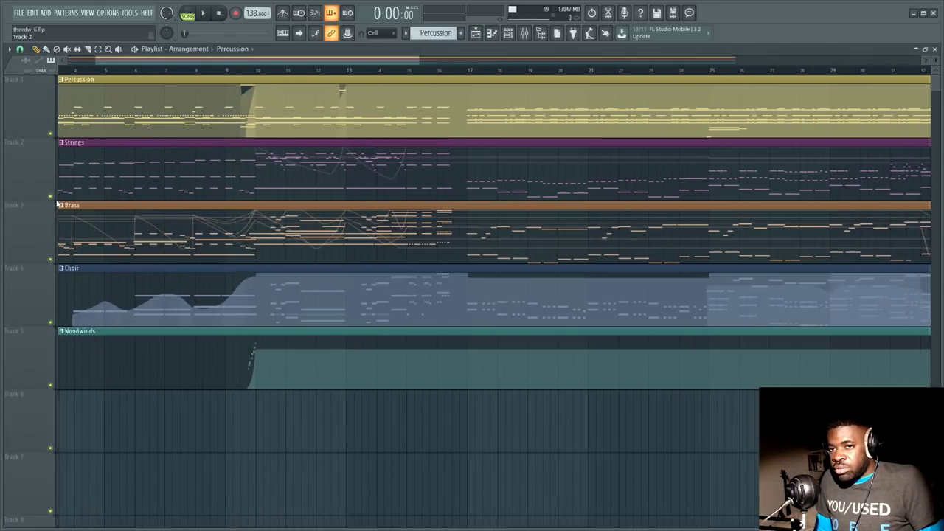
Set the song position near bar 9 and reopen the Kontakt strings ensemble from the channel rack
left_click(59, 205)
key("F6")
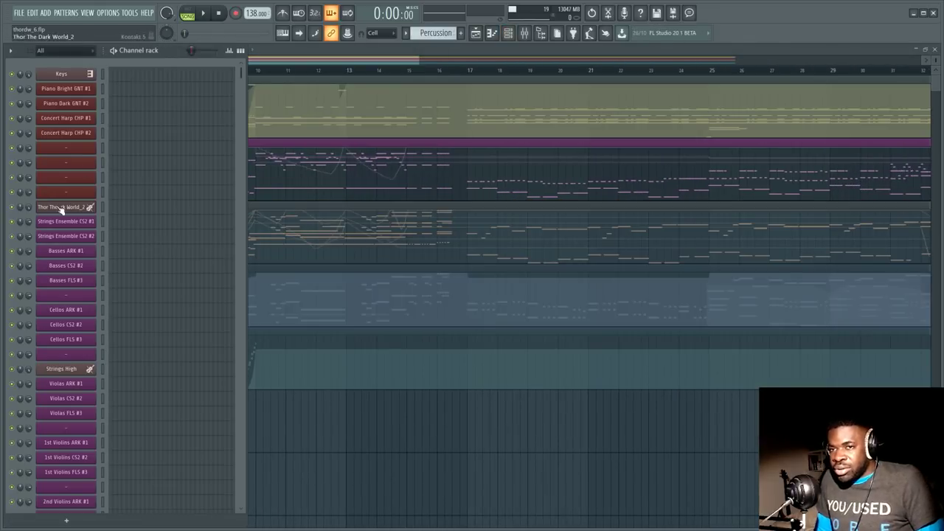
left_click(62, 207)
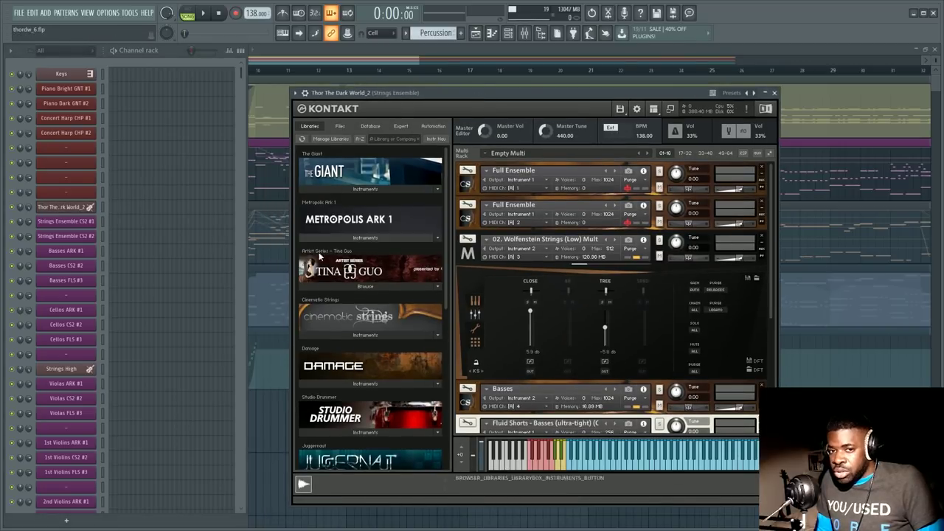
key("F5")
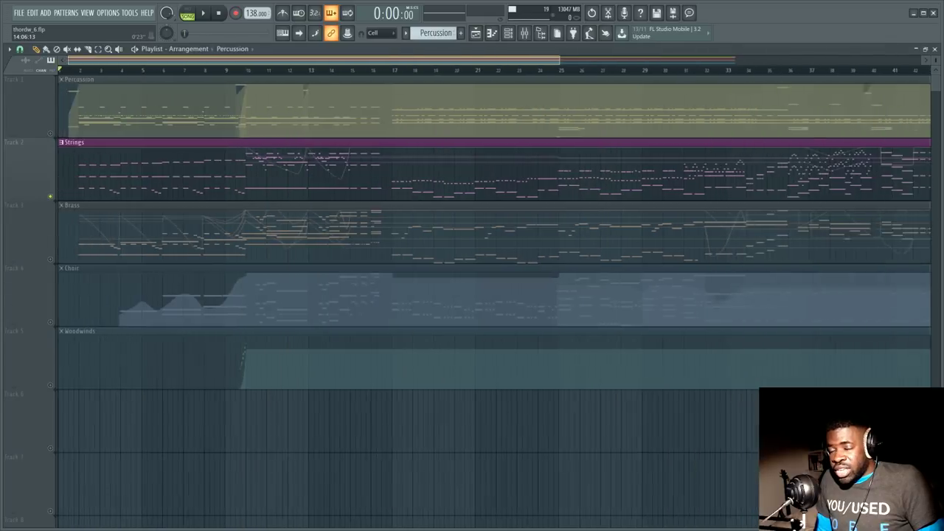
left_click(225, 72)
key("F6")
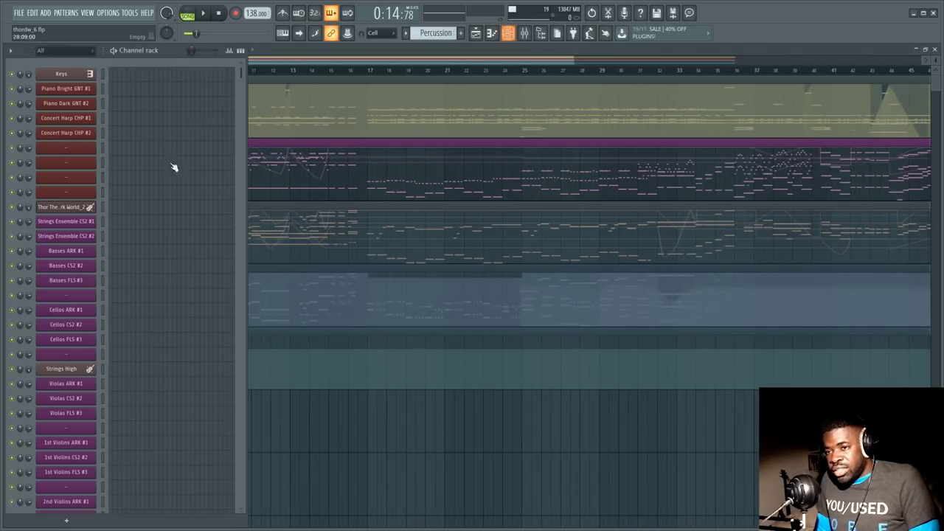
left_click(63, 206)
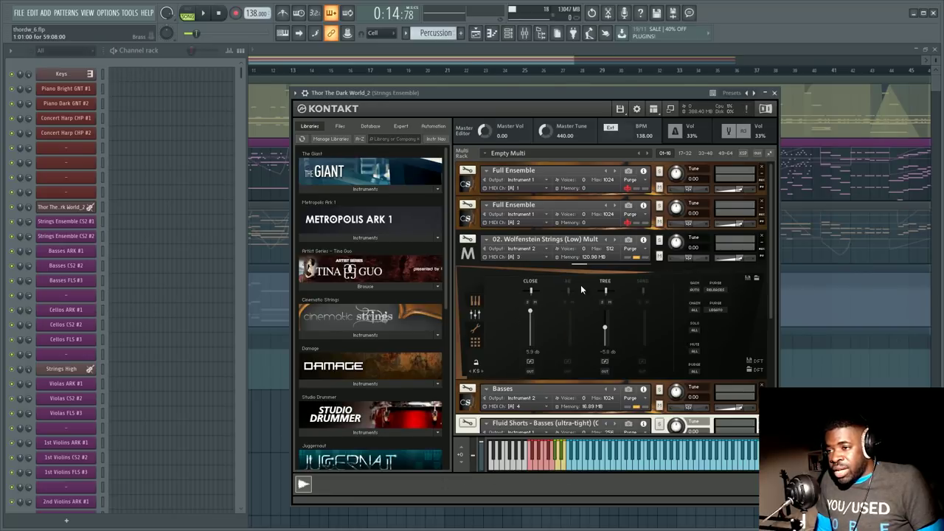
Try mic combinations: load AB, toggle CLOSE and TREE, and boost CLOSE to 5.9 dB
left_click_drag(529, 312, 535, 340)
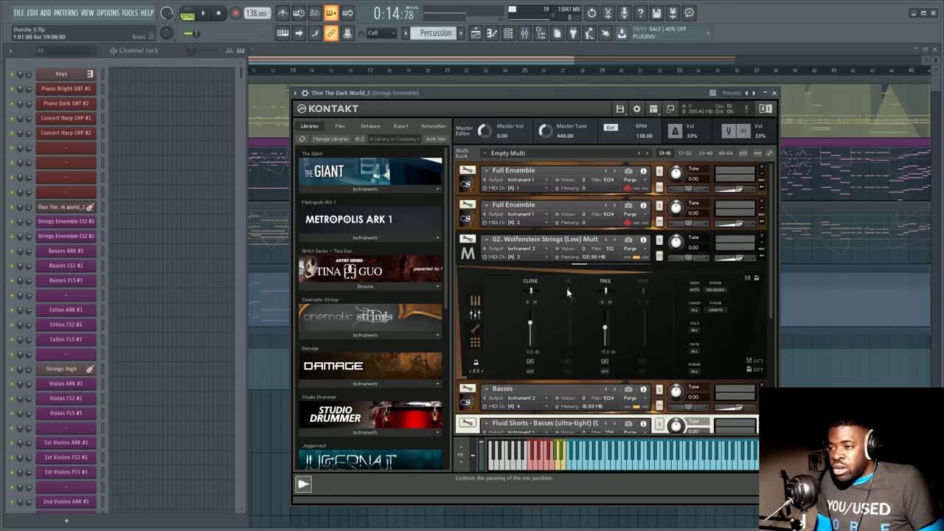
left_click(568, 283)
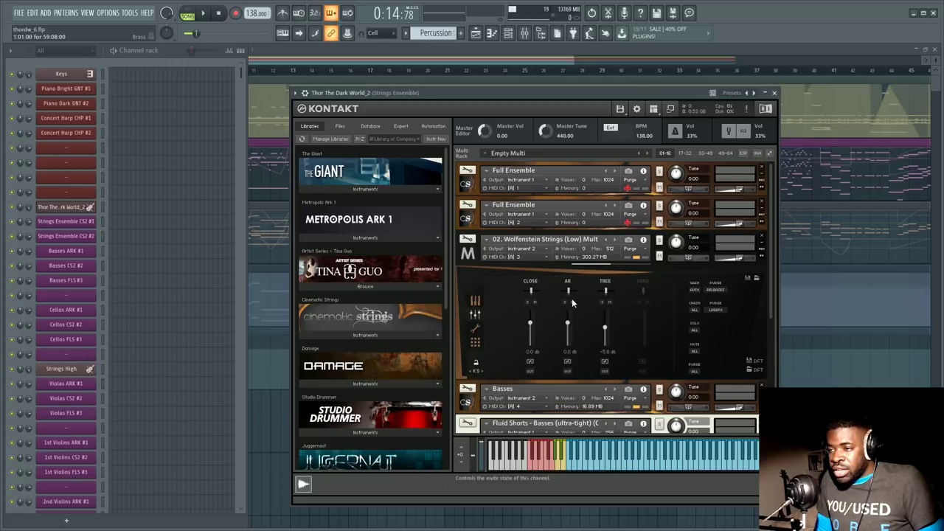
left_click(529, 290)
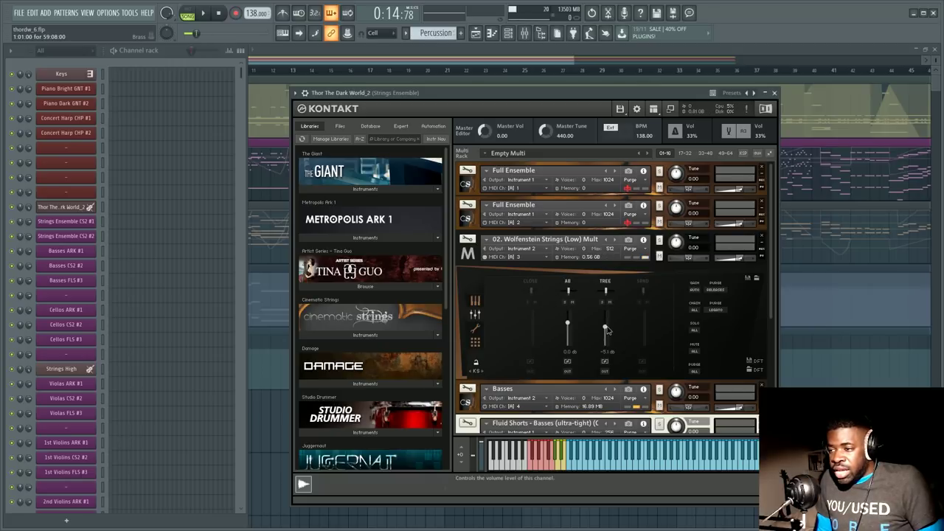
left_click_drag(606, 329, 606, 322)
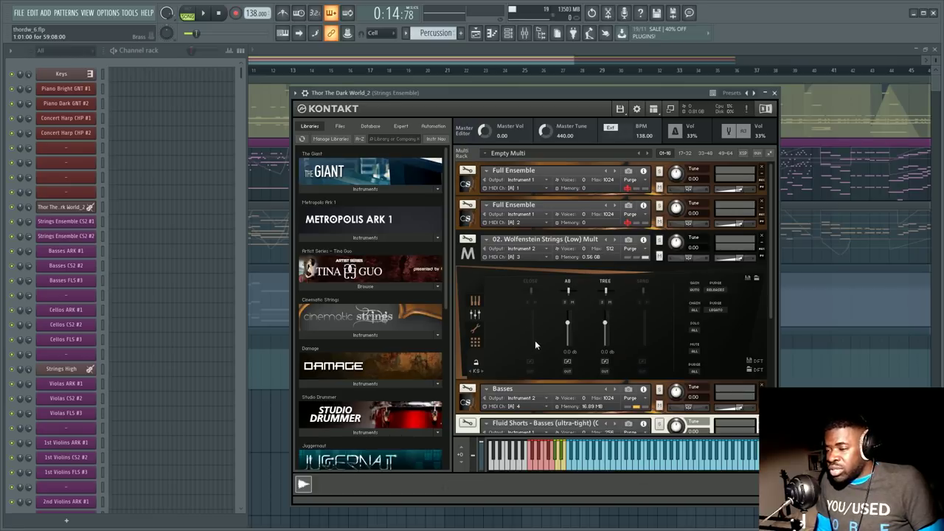
left_click(605, 281)
left_click(530, 282)
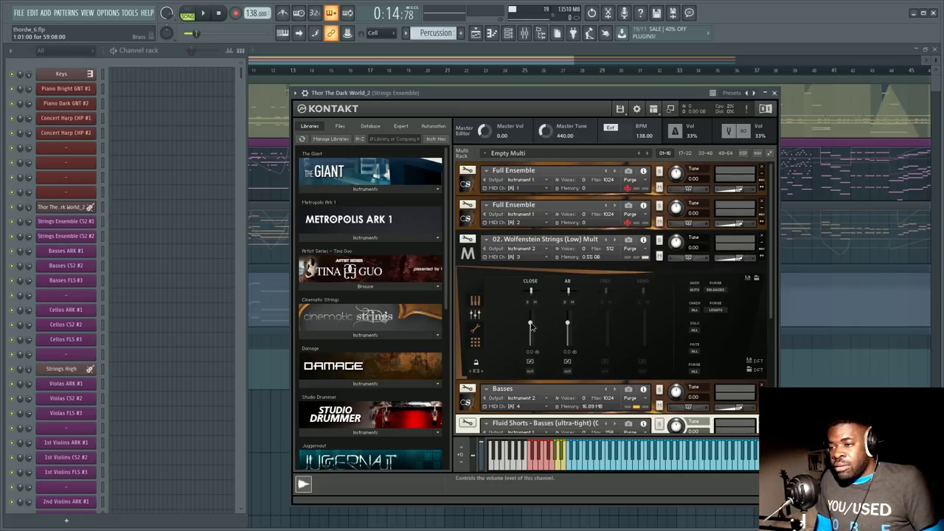
left_click_drag(531, 327, 531, 315)
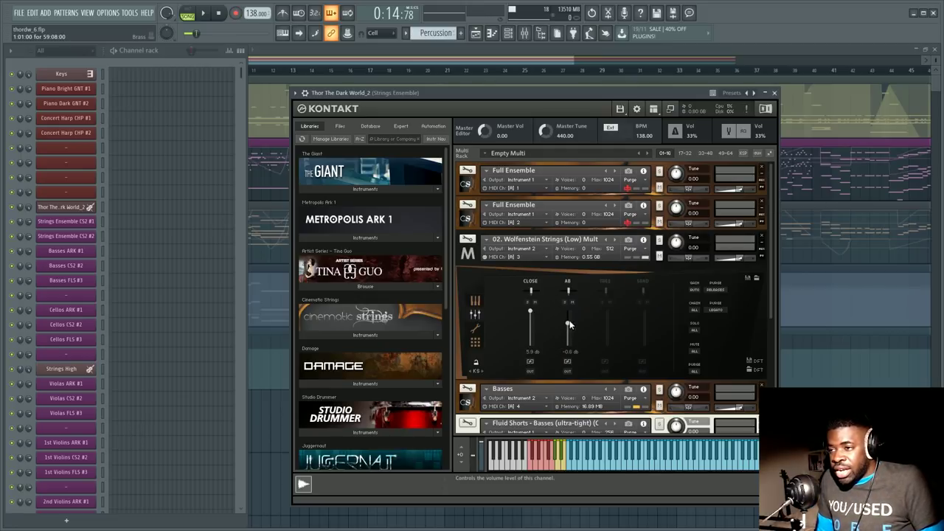
Settle on TREE at about -6.2 dB plus SRND, unloading AB and CLOSE
left_click(570, 281)
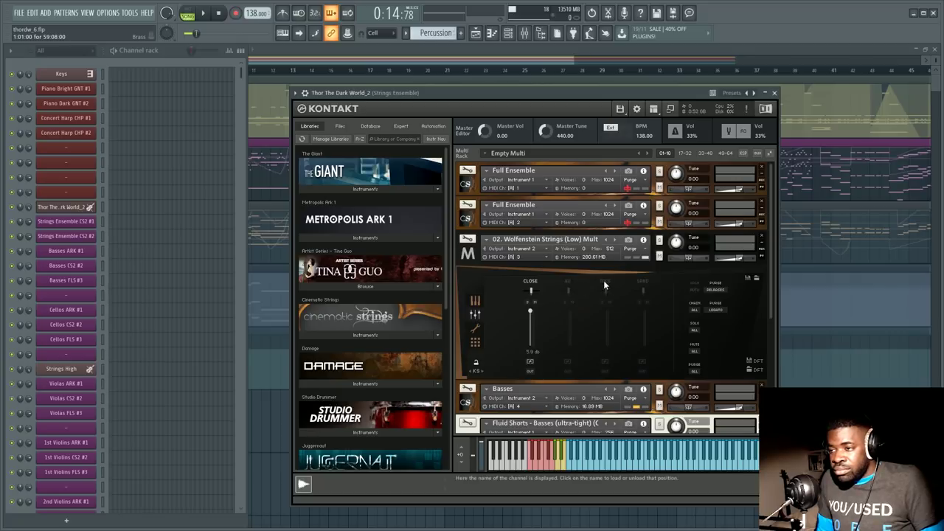
left_click(603, 280)
left_click_drag(605, 318, 613, 334)
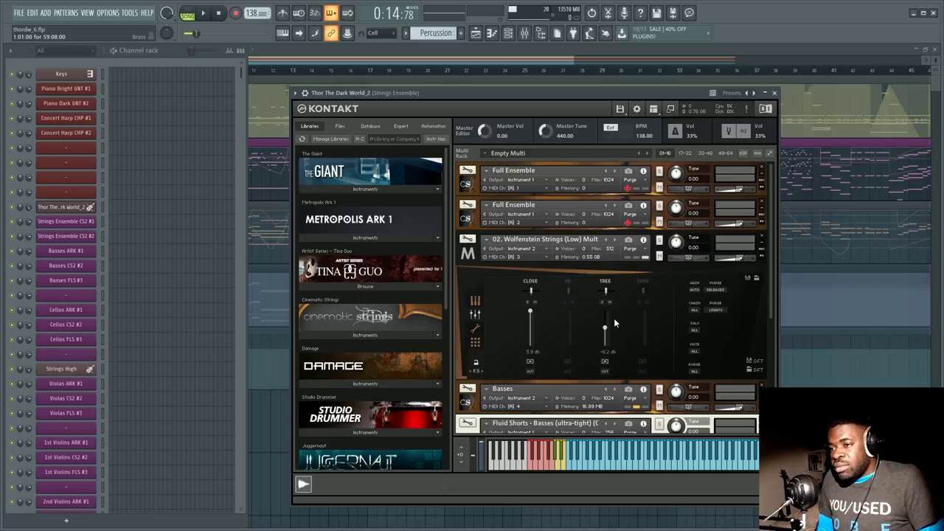
left_click(530, 281)
left_click(643, 281)
Play the song to hear the Tree/Surround mix and reopen the Kontakt strings ensemble
key("space")
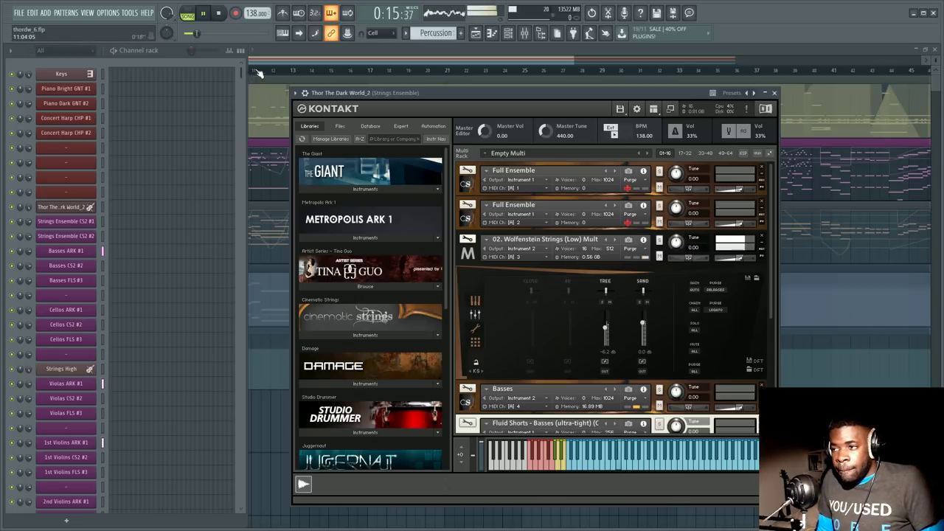
scroll(126, 258, "down", 3)
key("space")
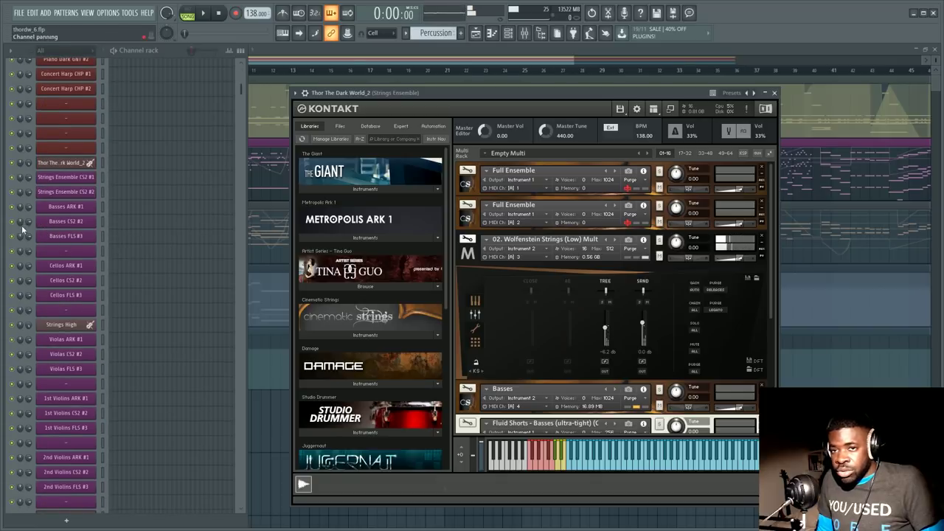
key("space")
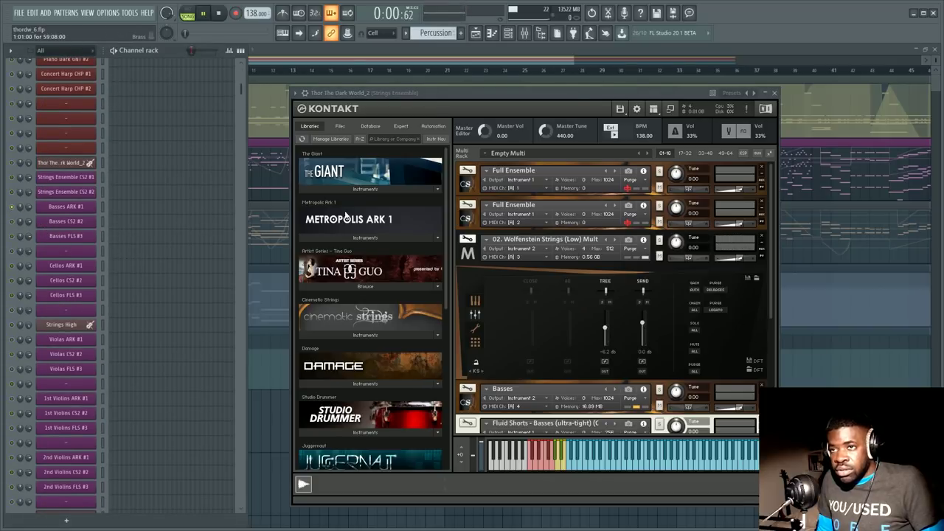
key("F5")
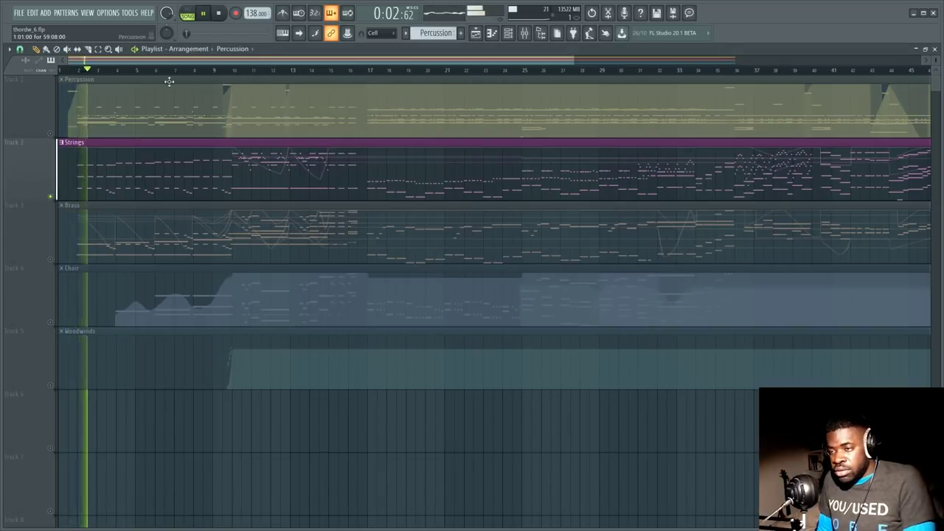
key("F9")
key("F6")
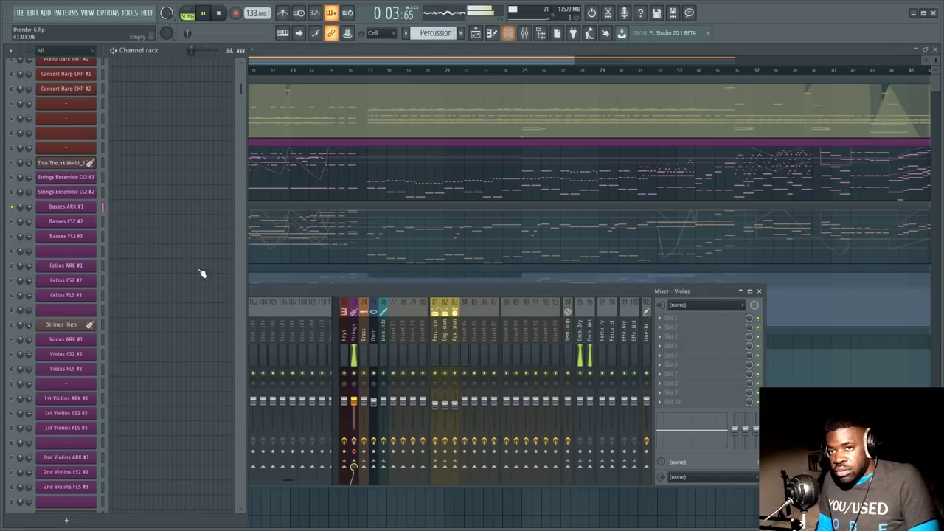
left_click(59, 164)
key("space")
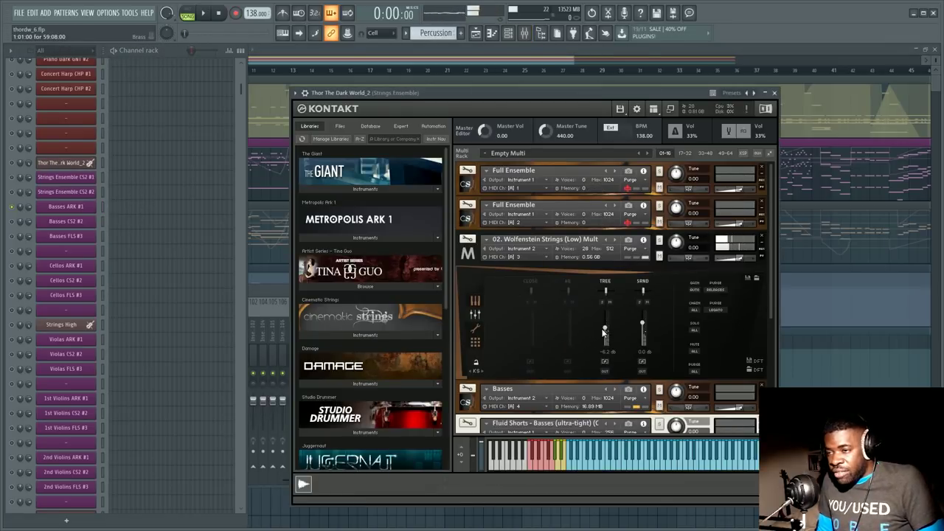
Raise TREE to -0.9 dB, load CLOSE and unload SRND, comparing during playback
left_click_drag(606, 329, 606, 323)
key("space")
key("F5")
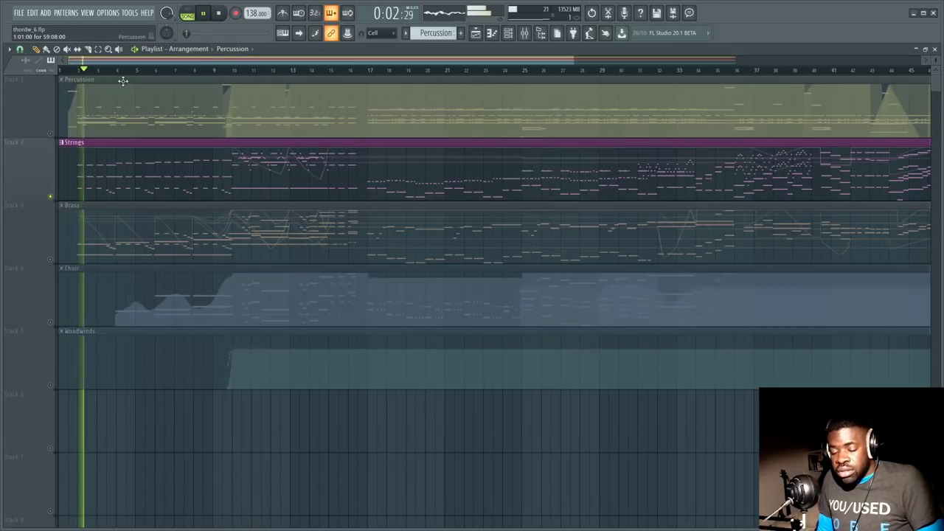
key("F6")
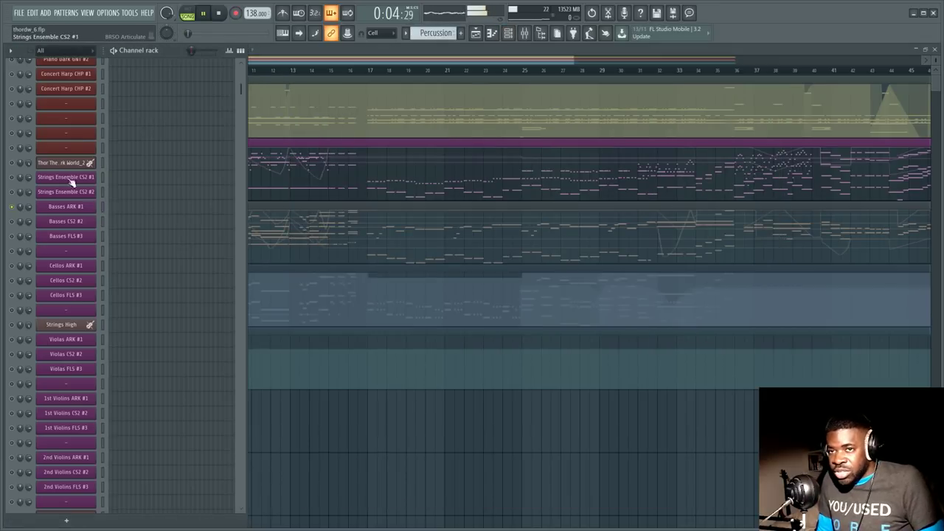
left_click(66, 162)
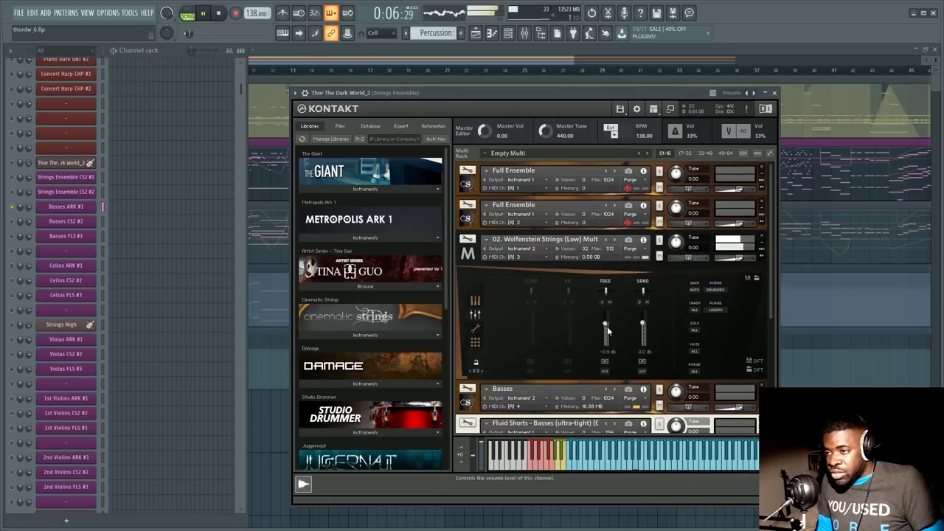
left_click(530, 284)
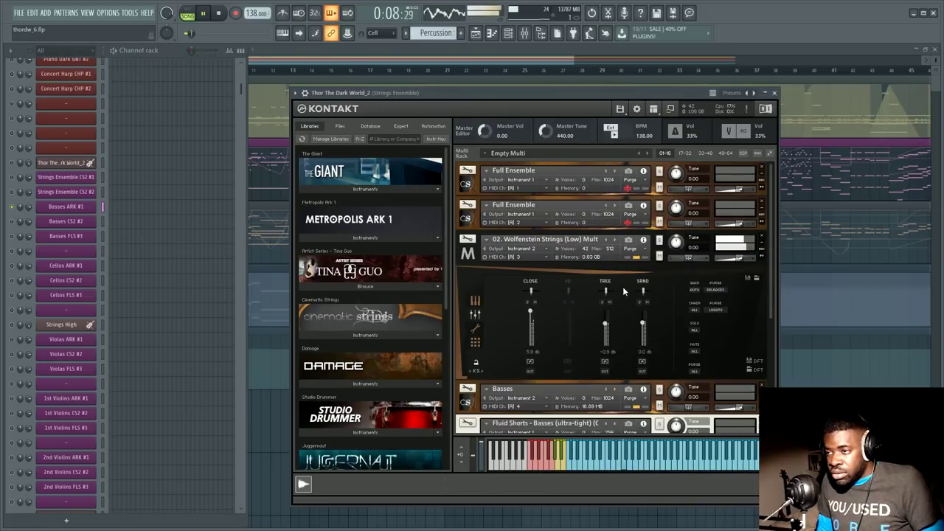
left_click(643, 283)
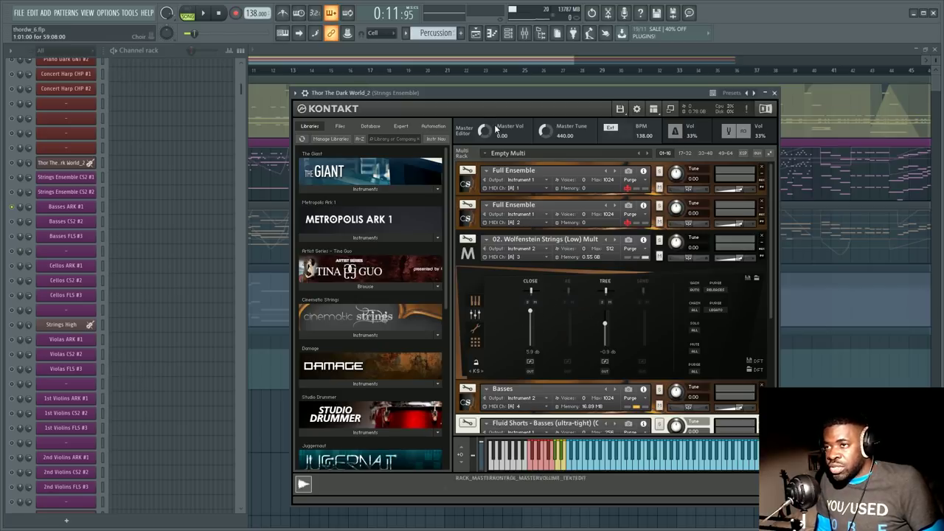
left_click_drag(466, 96, 472, 93)
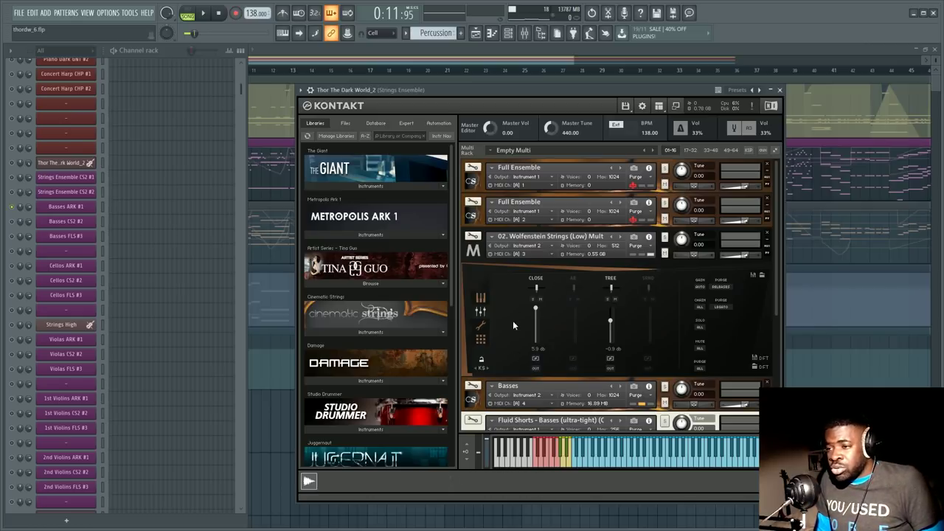
Collapse the Wolfenstein panel and open the X-Y-Z Controller on the Brass and Strings mixer tracks
left_click(479, 259)
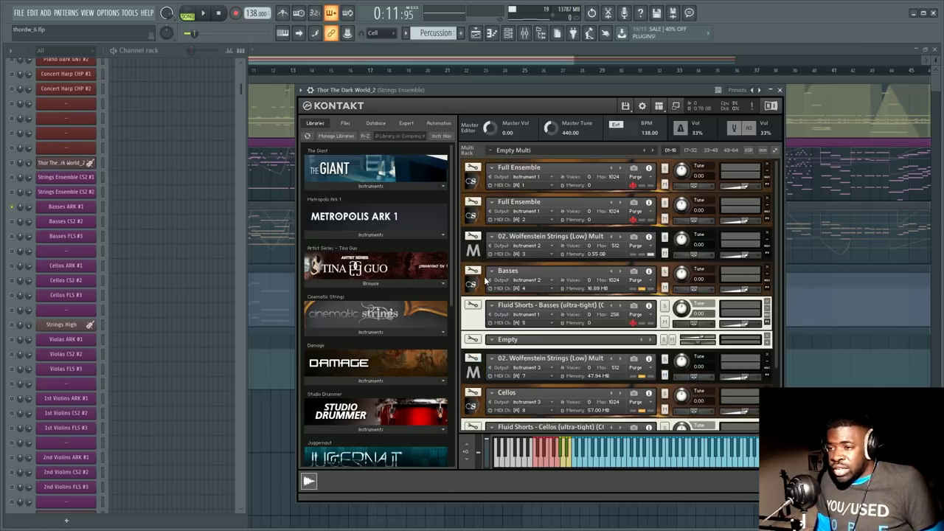
left_click(477, 254)
left_click(465, 255)
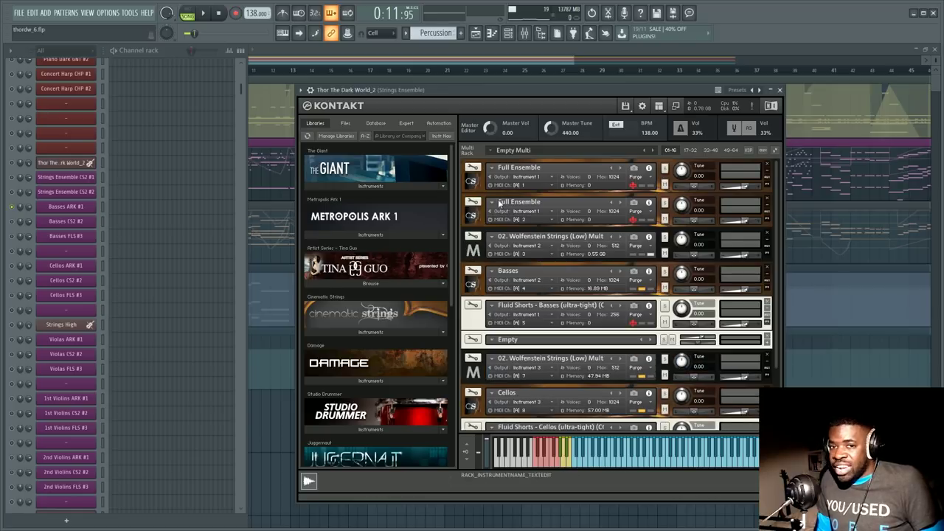
key("F9")
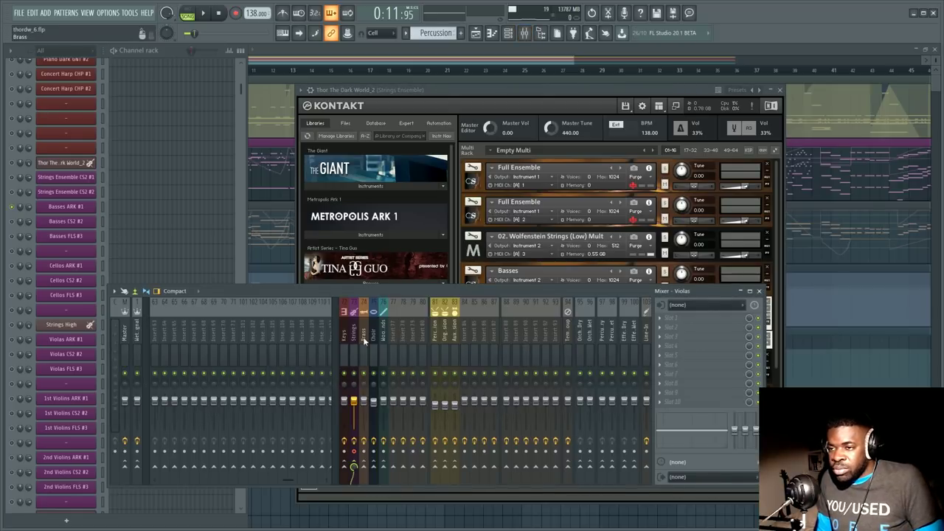
left_click(363, 337)
left_click(690, 336)
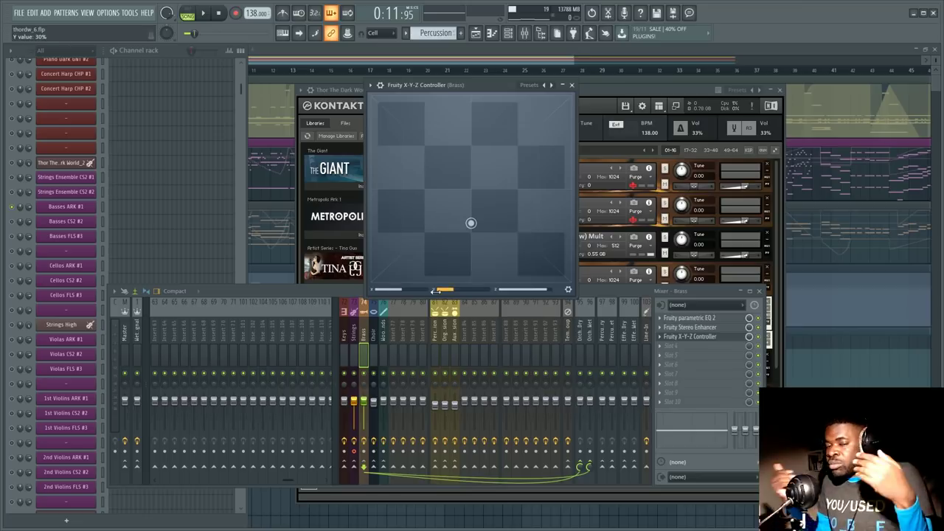
left_click(354, 337)
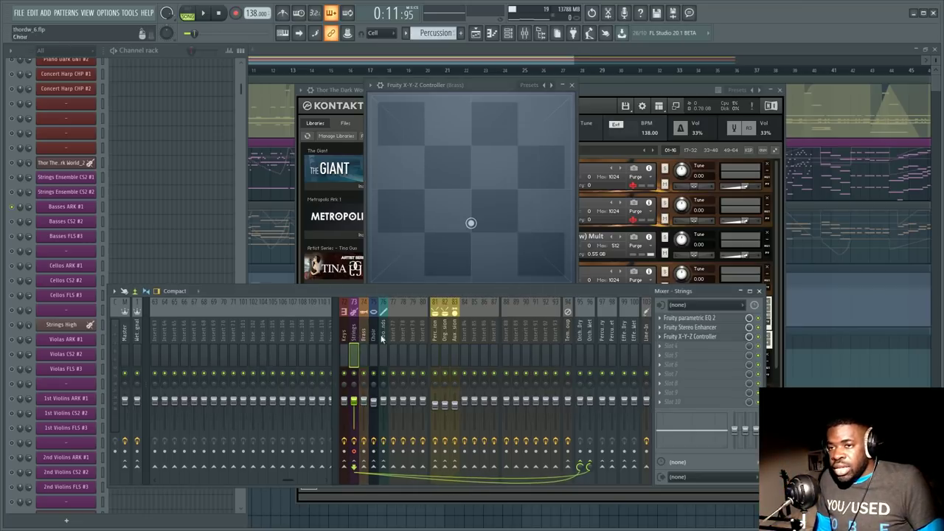
left_click(690, 337)
Lower the Strings X-Y-Z Controller's Y value to about 4% while listening, then close it
left_click_drag(235, 112, 208, 92)
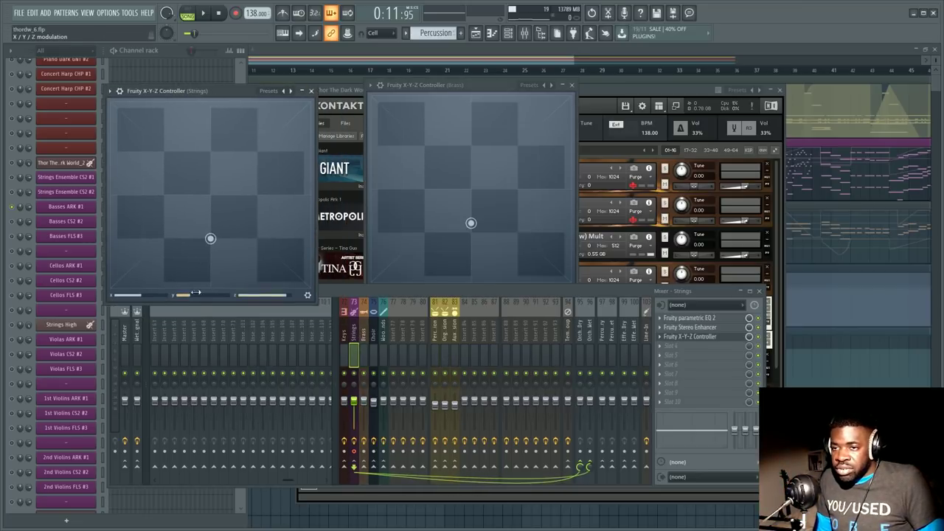
key("space")
mouse_move(210, 238)
left_mouse_down()
mouse_move(210, 163)
mouse_move(210, 254)
left_mouse_up()
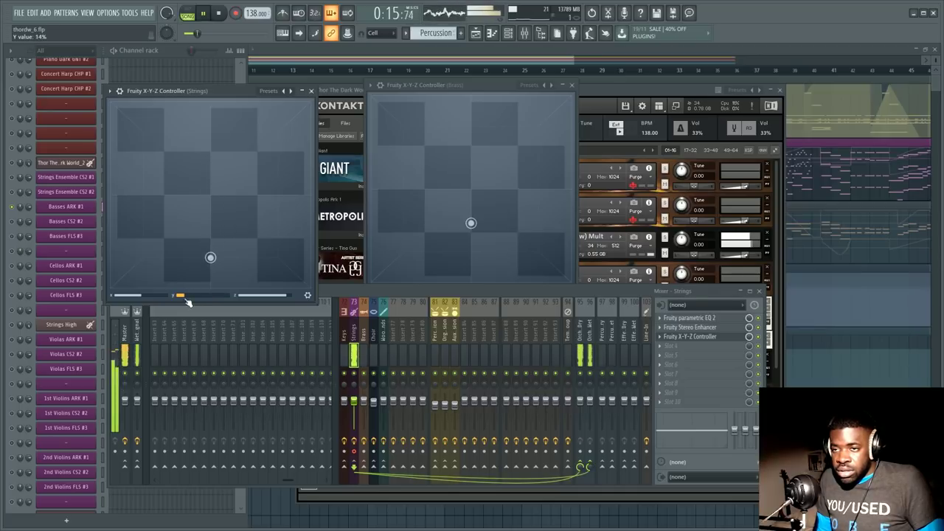
key("space")
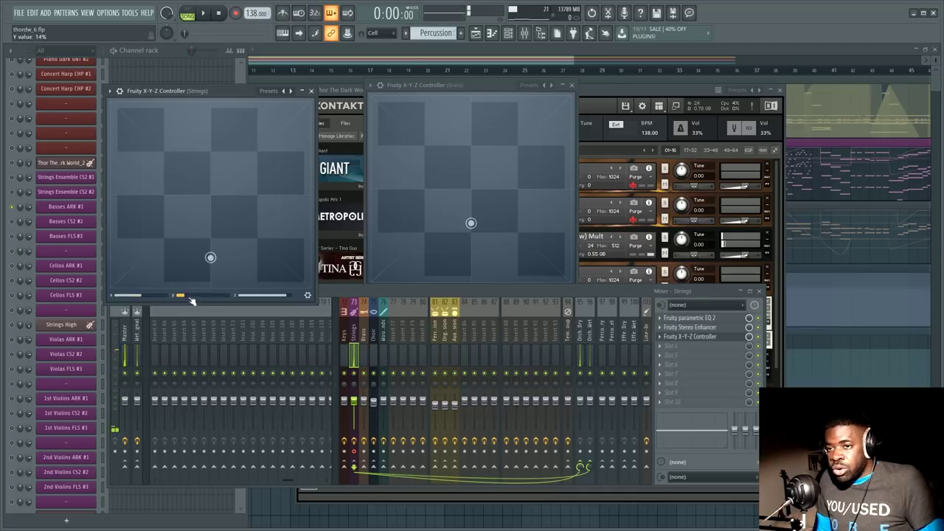
mouse_move(210, 257)
left_mouse_down()
mouse_move(210, 239)
mouse_move(211, 266)
left_mouse_up()
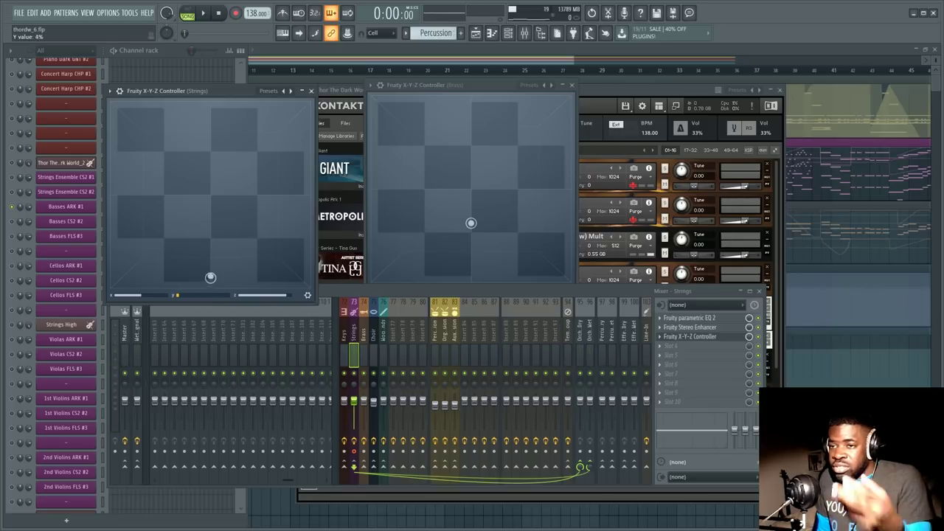
left_click_drag(210, 274, 210, 263)
left_click(311, 91)
Close the Brass X-Y-Z window and select the wet bus to bring up its ValhallaRoom reverb
left_click(571, 85)
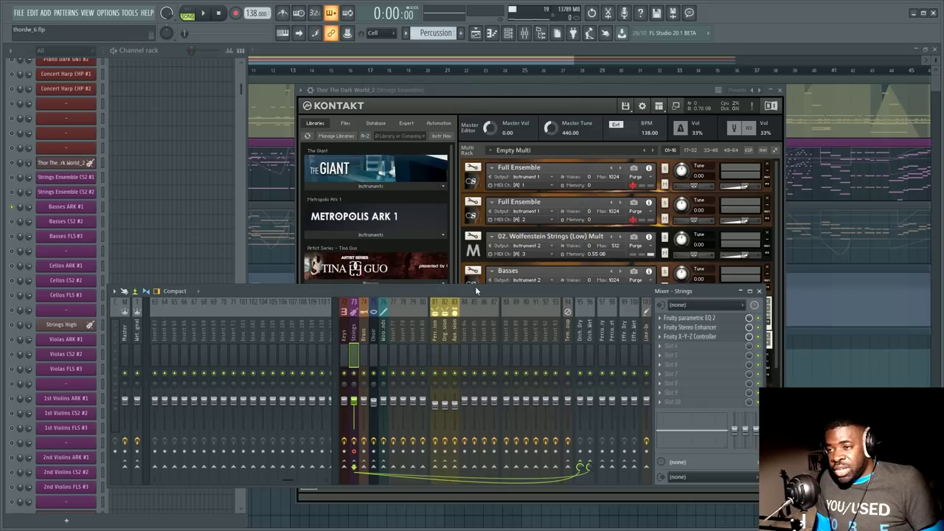
left_click_drag(477, 292, 502, 274)
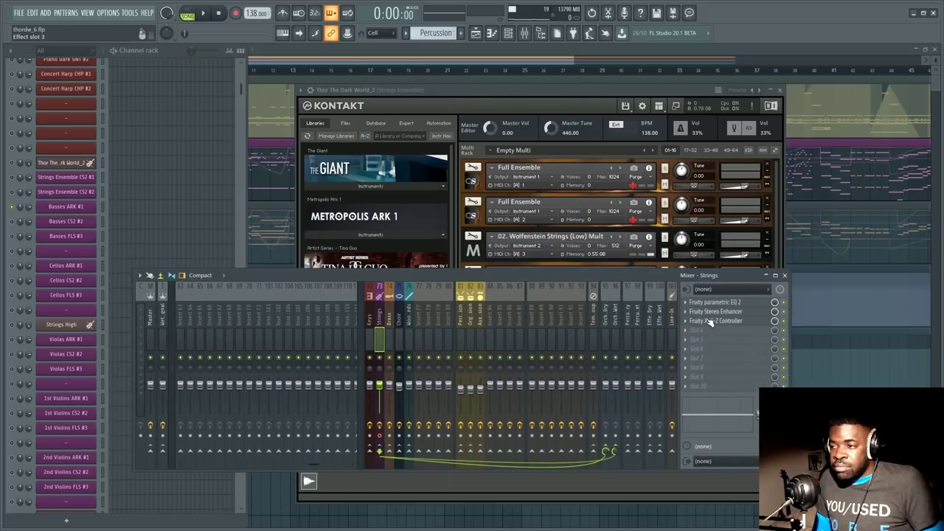
left_click(605, 321)
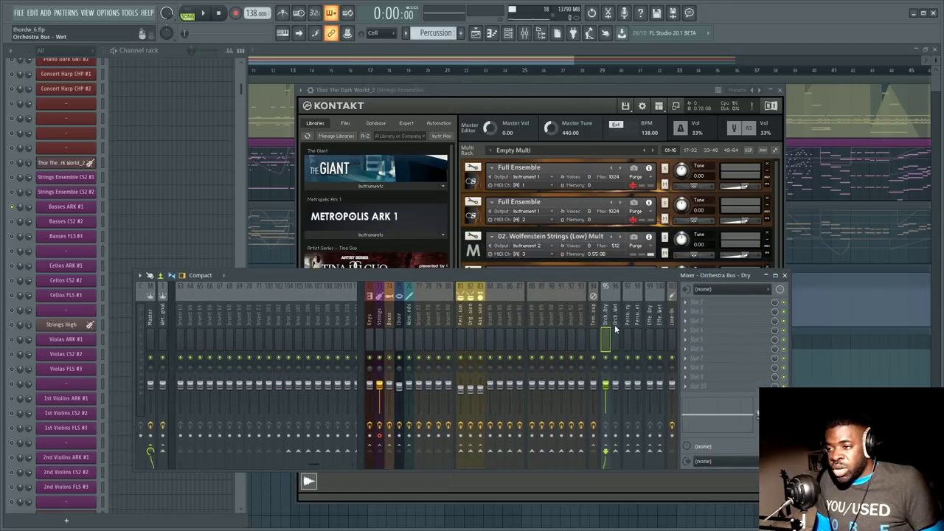
left_click(615, 325)
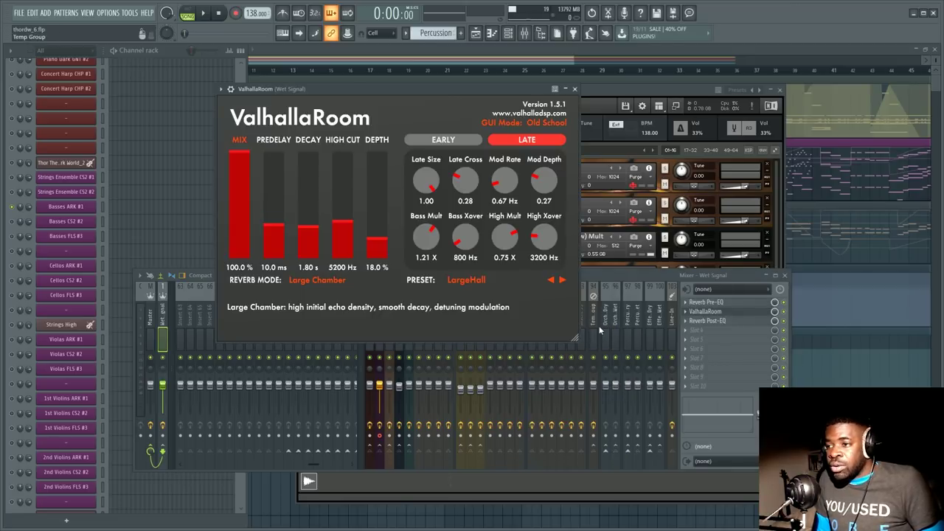
Place the ValhallaRoom window, LargeHall preset with 1.81 s decay, in front with Wet Signal selected
left_click_drag(361, 93, 641, 77)
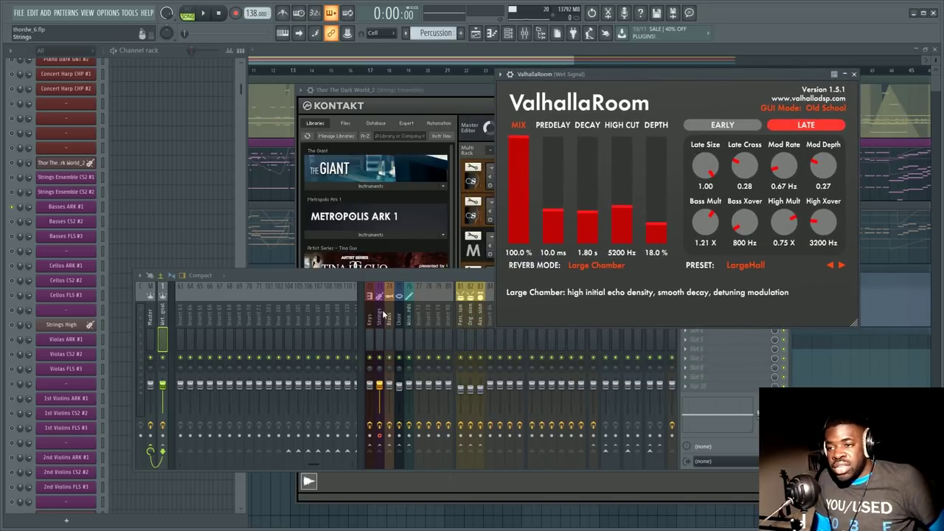
left_click(382, 318)
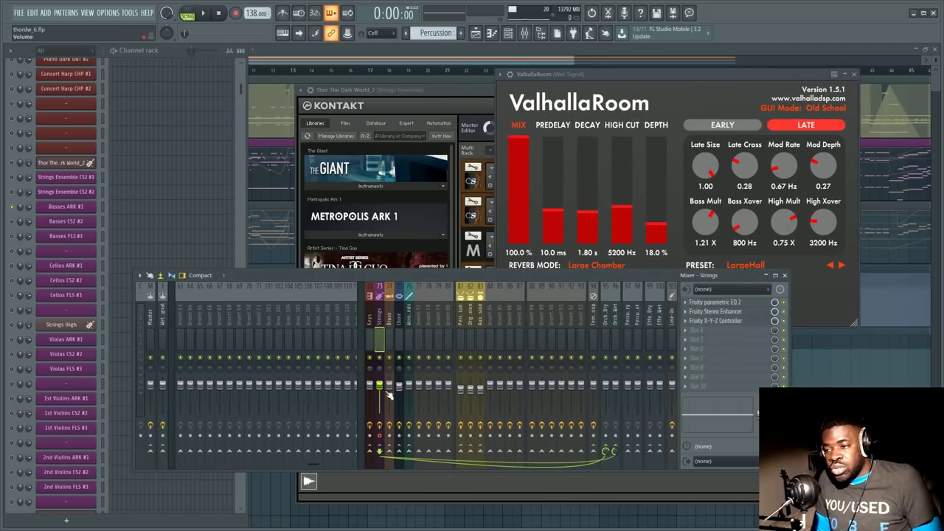
left_click(163, 324)
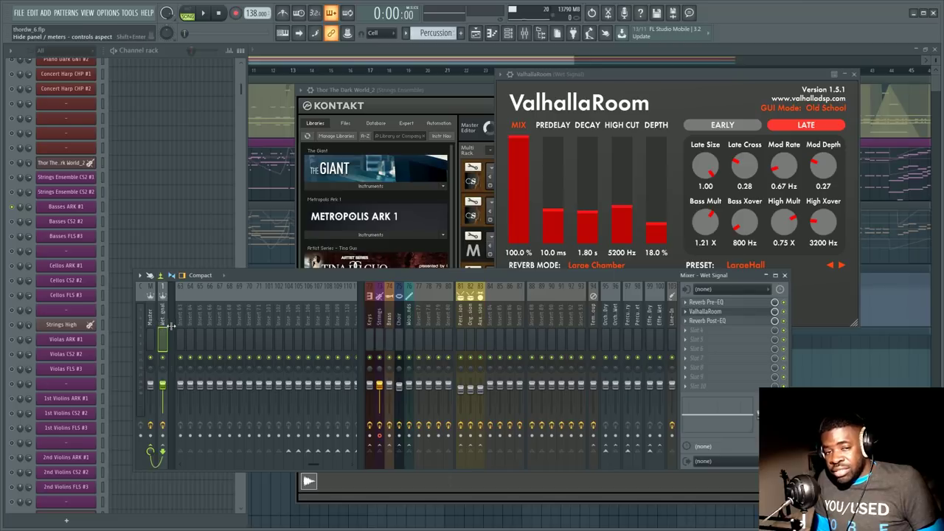
left_click_drag(597, 77, 461, 150)
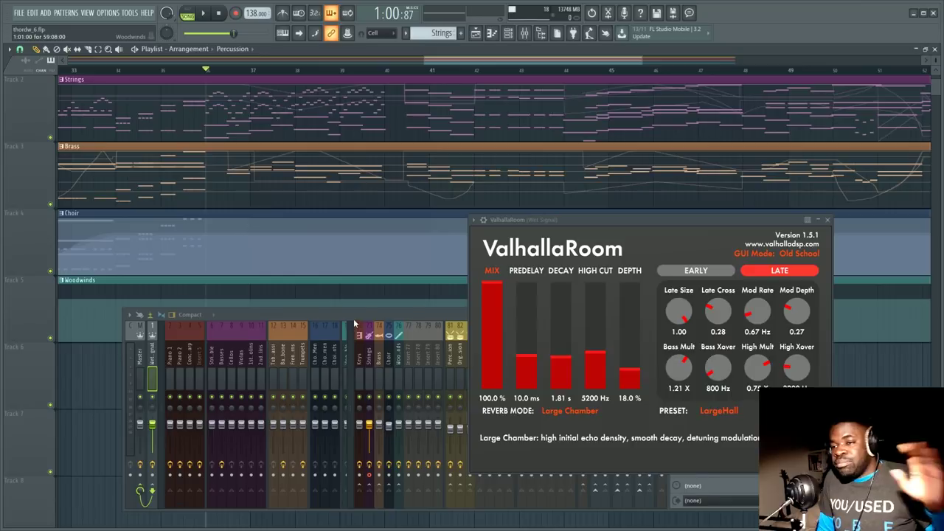
left_click_drag(354, 318, 334, 310)
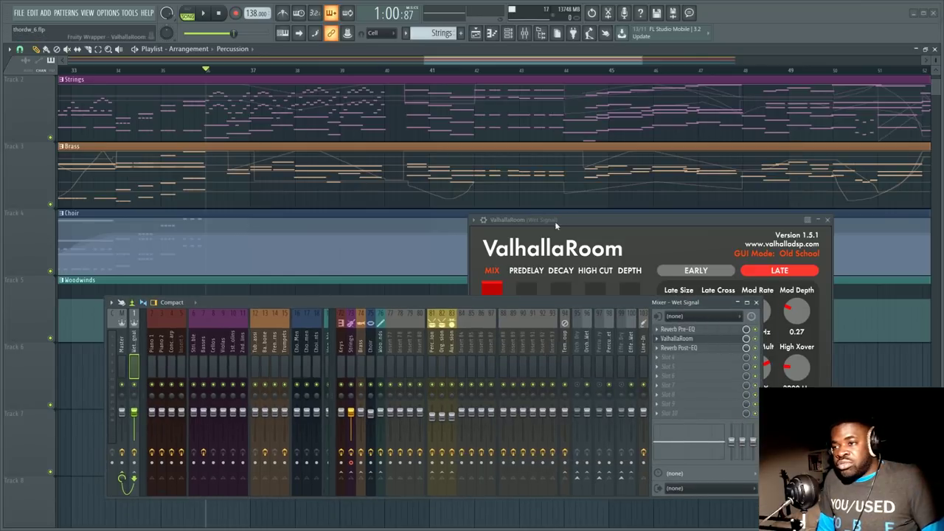
left_click_drag(563, 220, 514, 217)
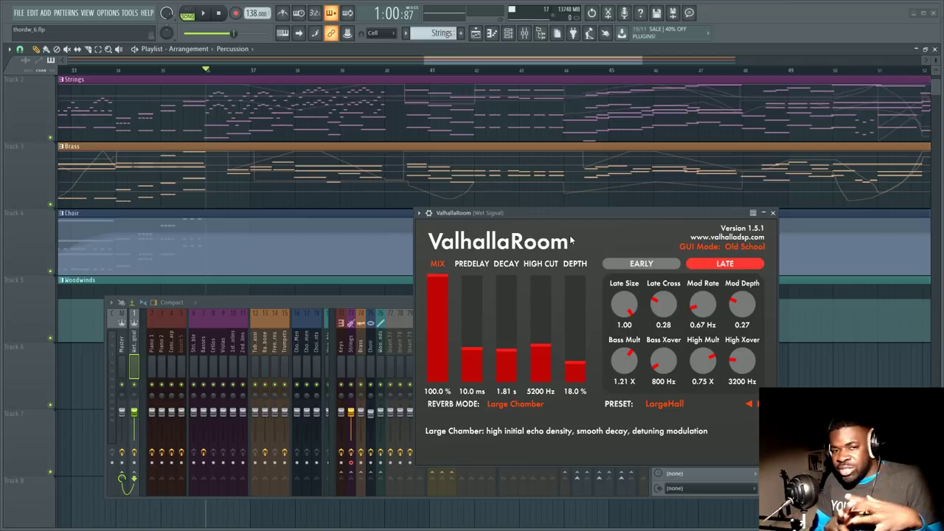
scroll(425, 99, "down", 2)
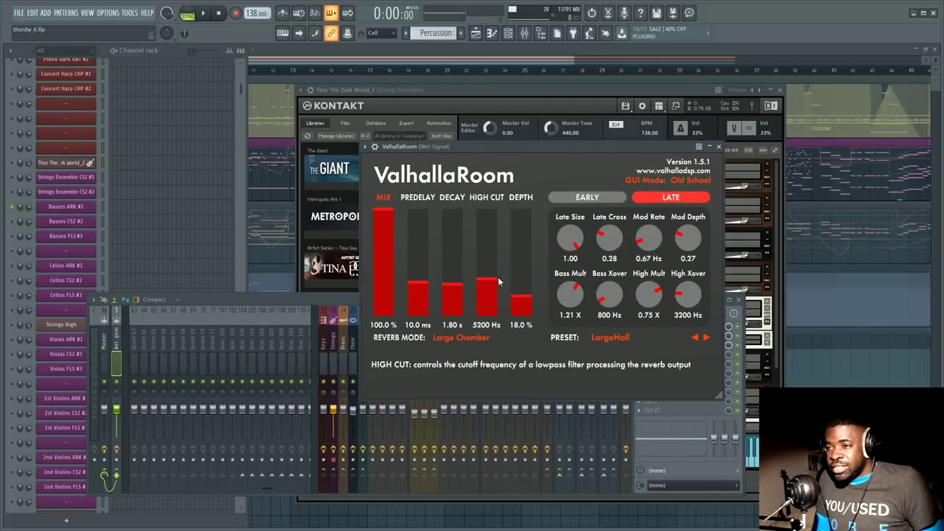
Raise ValhallaRoom's depth to about 90% and inspect Kontakt's Wolfenstein Strings performance panel
left_click_drag(522, 297, 523, 223)
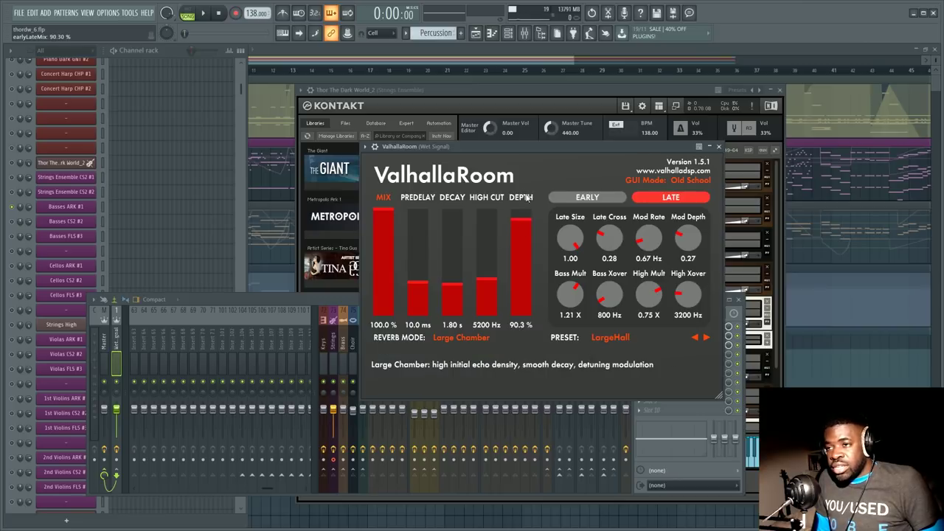
left_click_drag(453, 147, 426, 118)
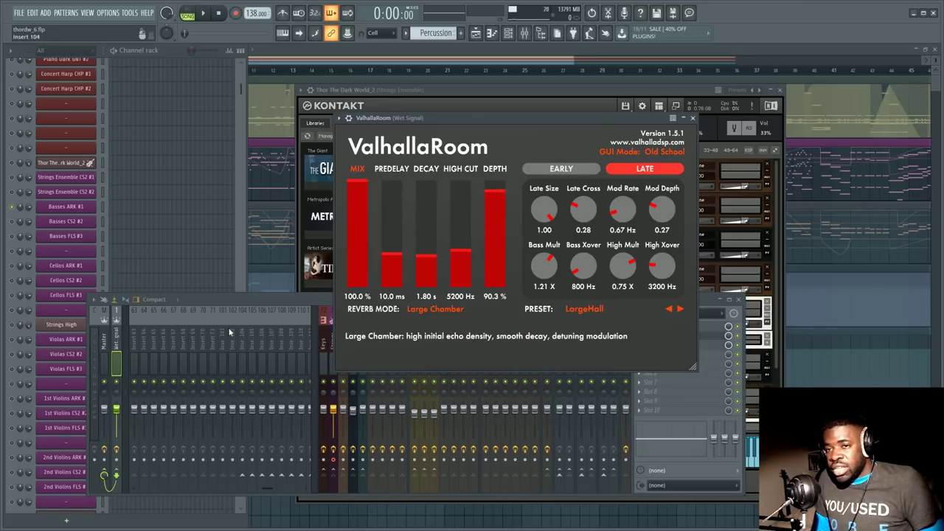
left_click(15, 209)
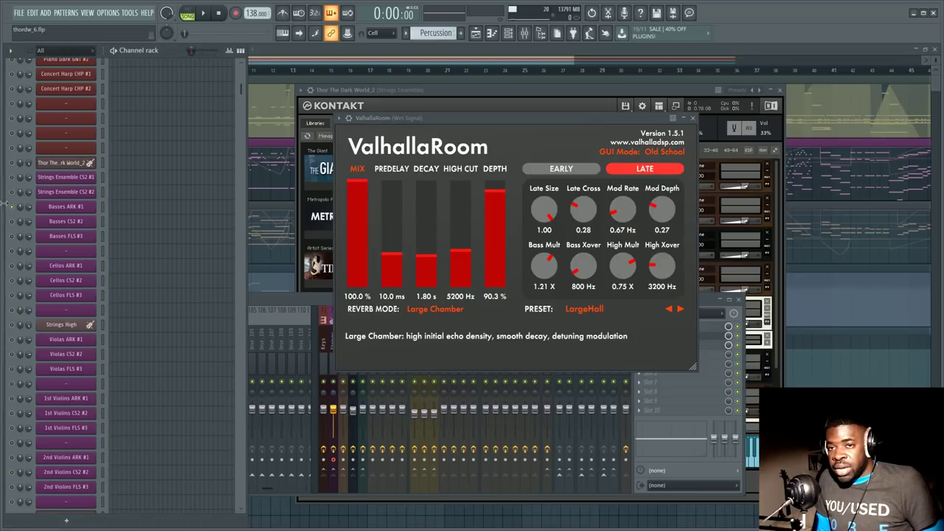
left_click(317, 162)
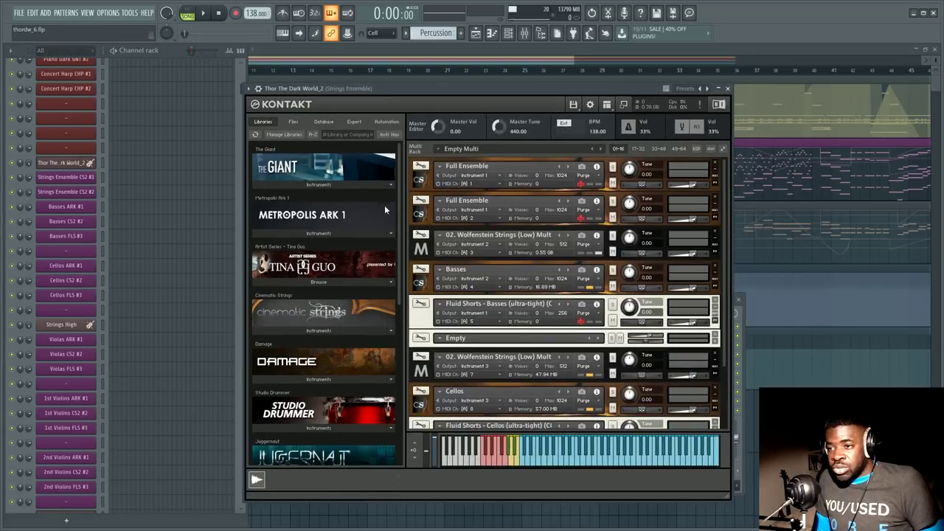
left_click(422, 251)
left_click(423, 252)
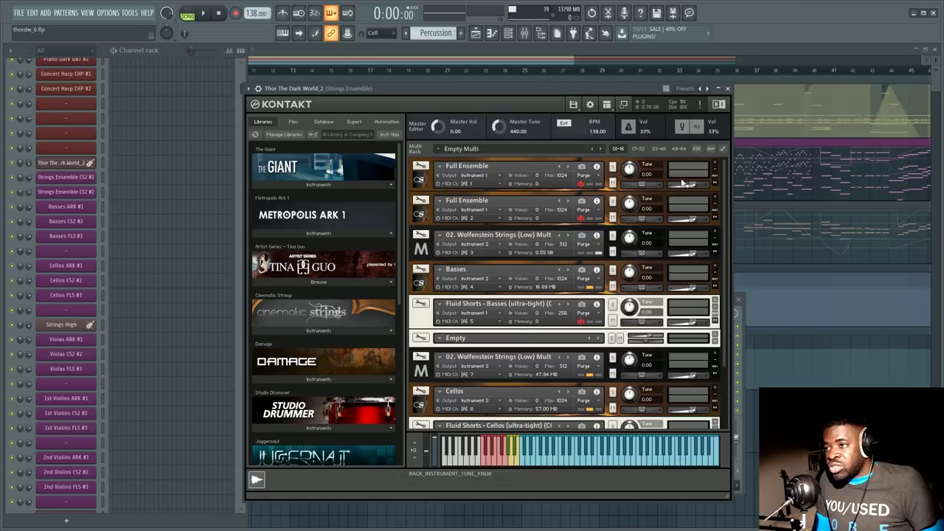
Close Kontakt and raise ValhallaRoom's depth to 93.5%
left_click(728, 89)
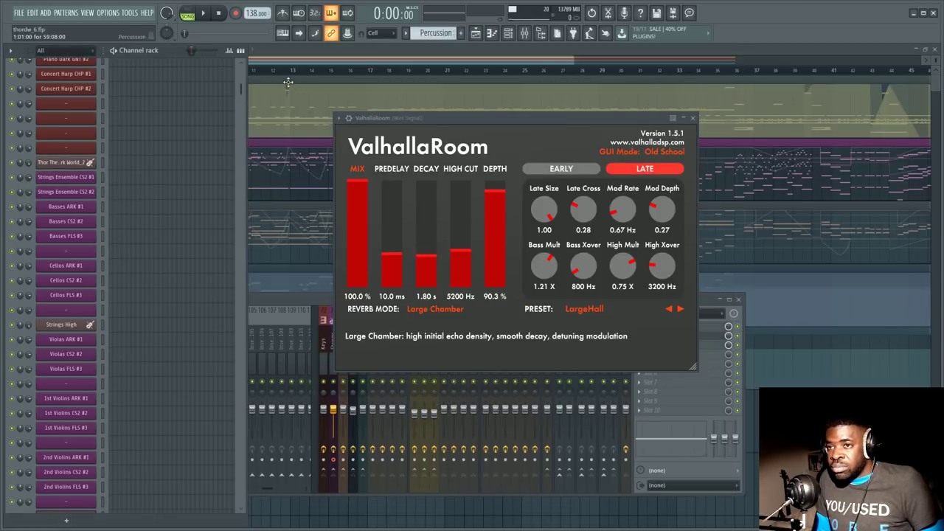
left_click_drag(376, 118, 401, 112)
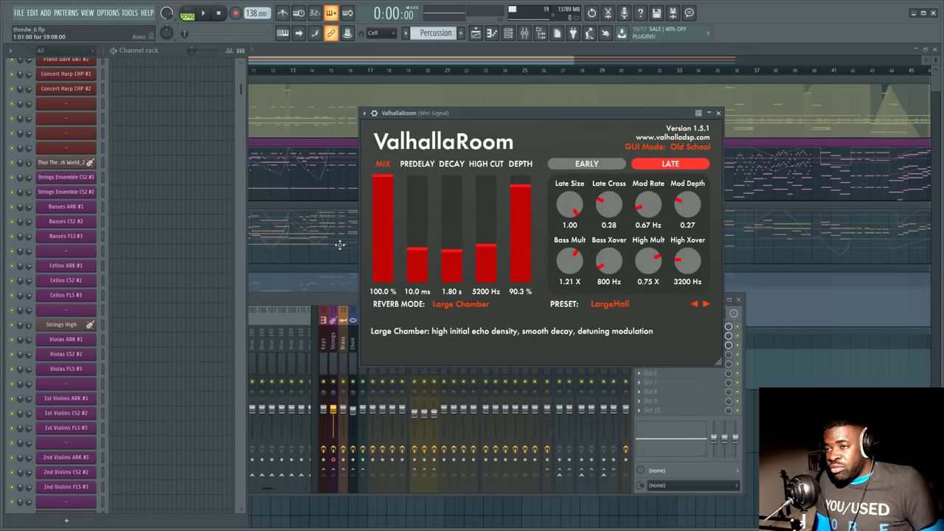
left_click_drag(519, 193, 519, 186)
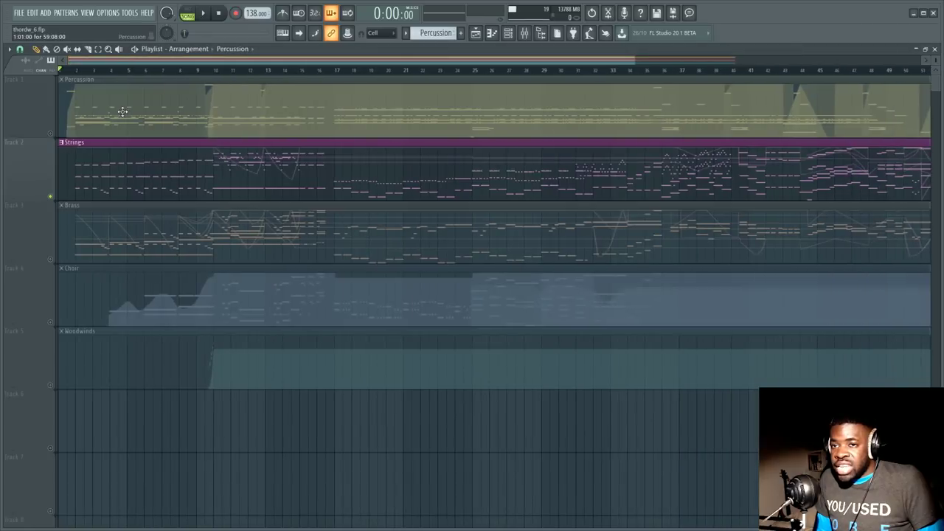
Unsolo the Strings track, play from around bar 9, and open ValhallaRoom on the Wet Signal bus
left_click(50, 196)
left_click(84, 70)
left_click(208, 71)
key("space")
key("F9")
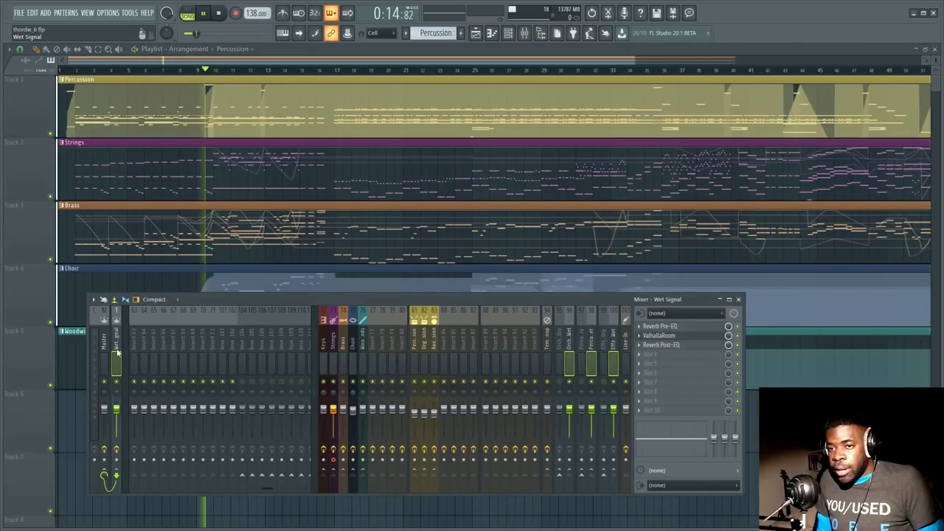
left_click(659, 336)
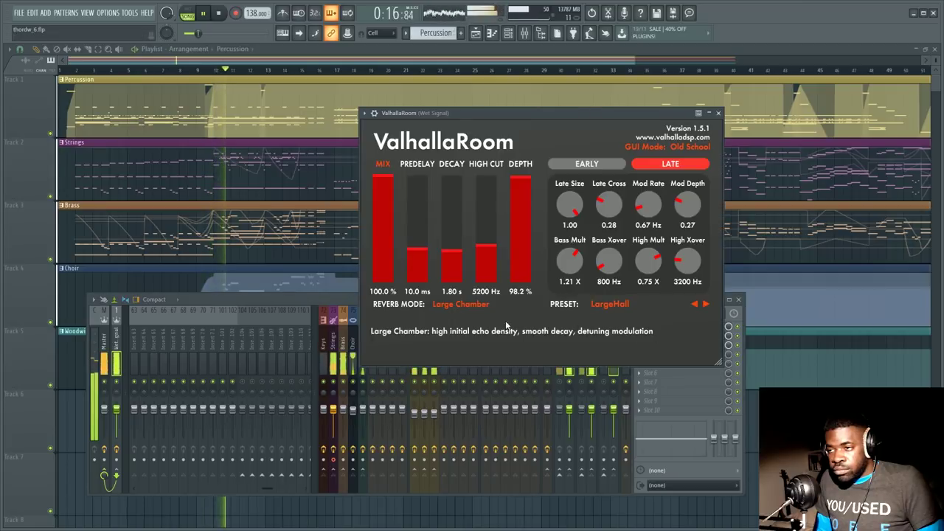
Pull ValhallaRoom's depth down from 100% to 18.4%, auditioning the change during playback
key("space")
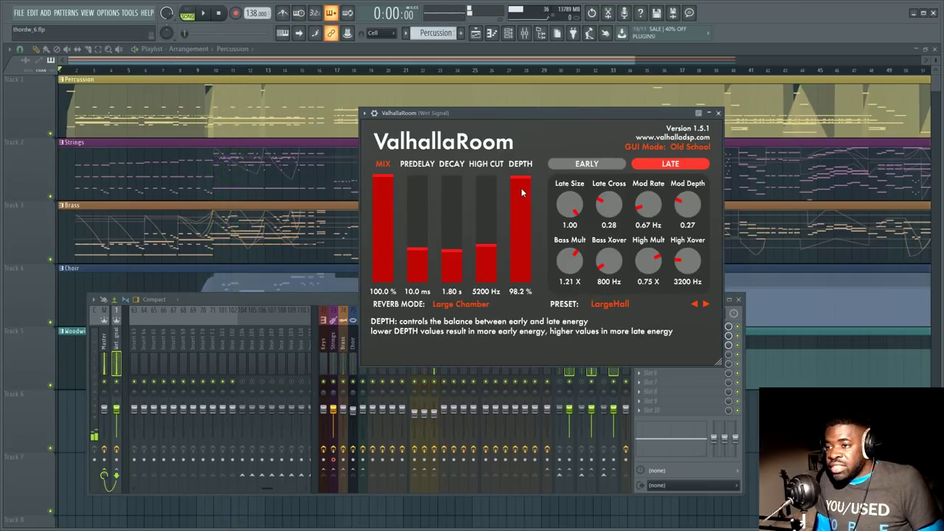
left_click_drag(522, 193, 524, 265)
key("space")
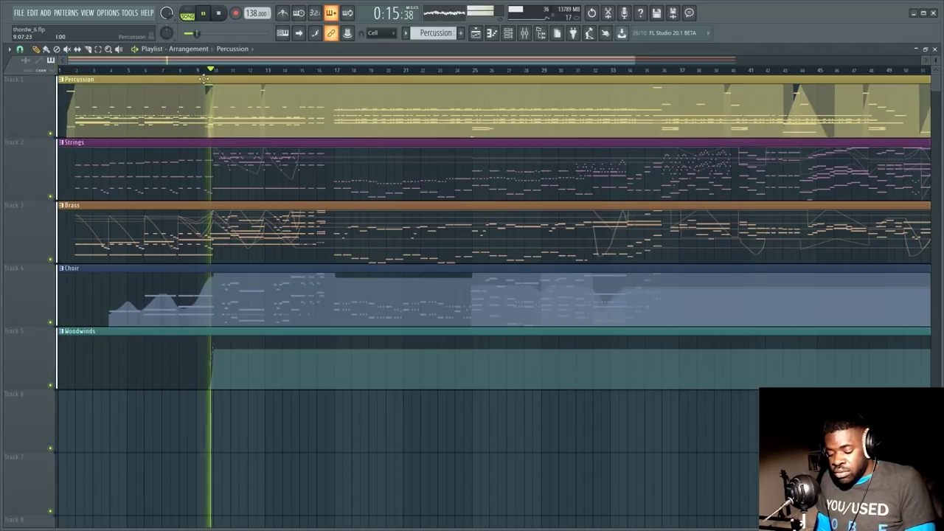
key("F9")
left_click(675, 341)
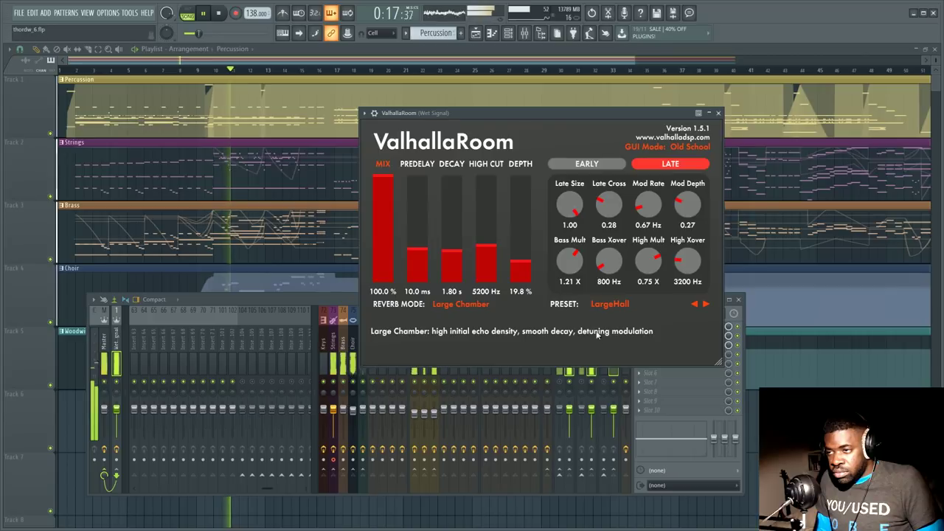
left_click_drag(522, 264, 516, 140)
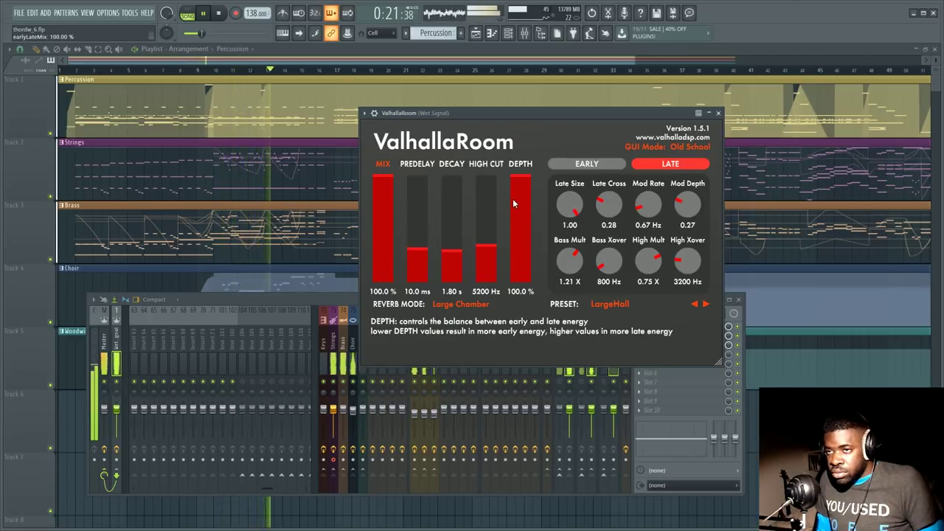
left_click(218, 15)
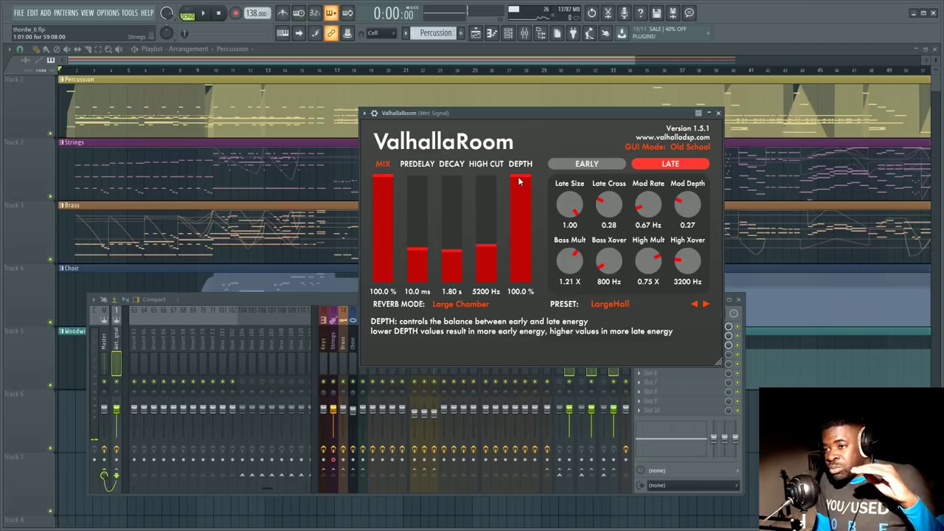
left_click_drag(519, 182, 520, 263)
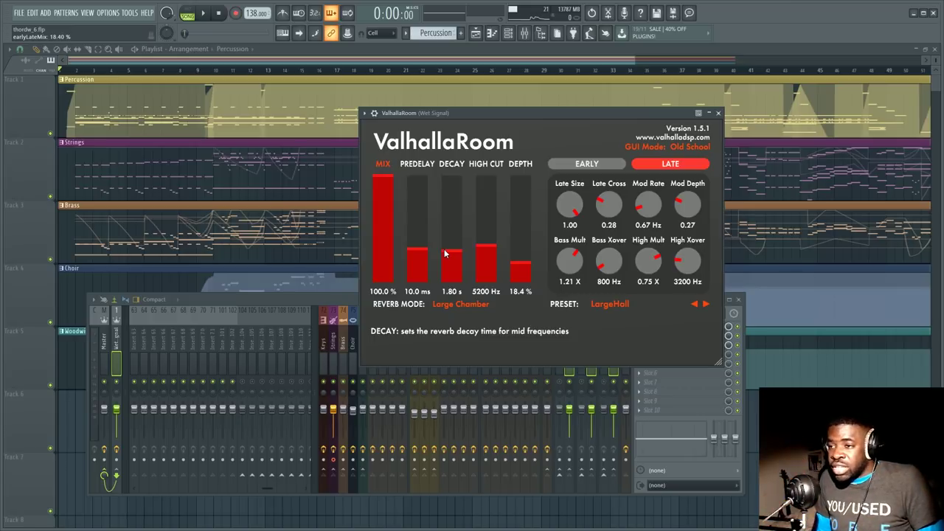
Audition the song while sweeping ValhallaRoom's decay from about 0.3 s up to 37 s
left_click_drag(445, 254, 446, 217)
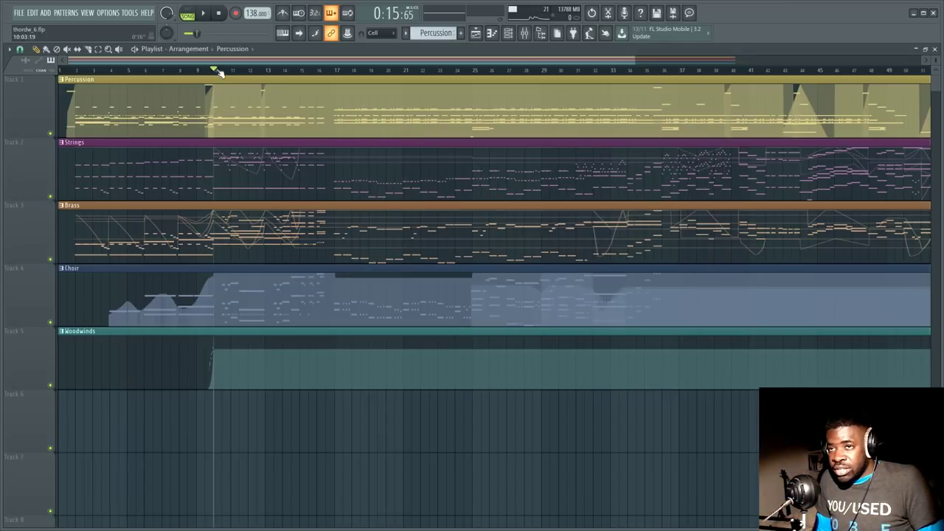
key("space")
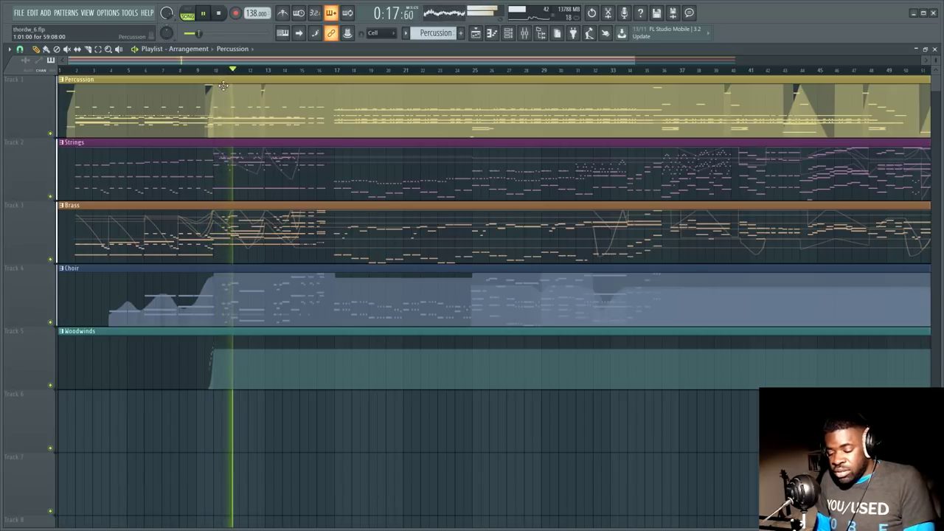
key("F9")
key("space")
left_click(664, 339)
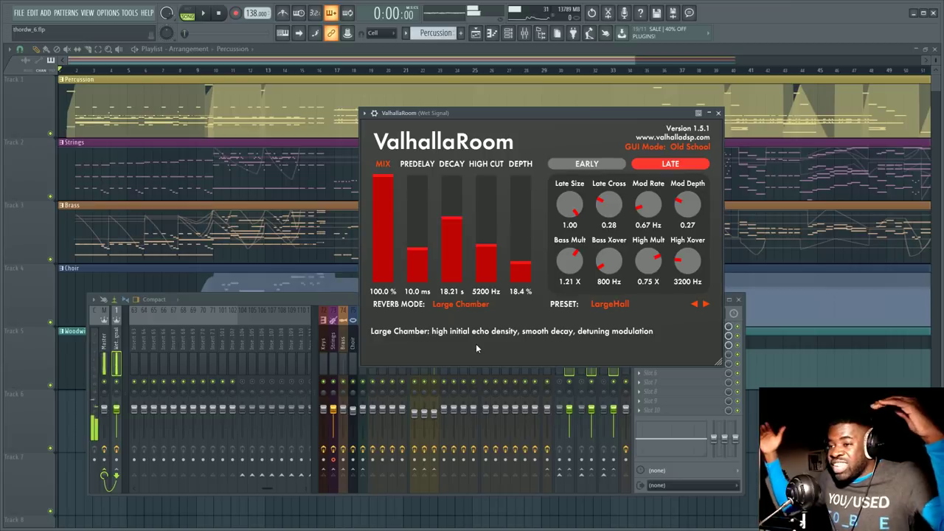
left_click_drag(451, 220, 447, 268)
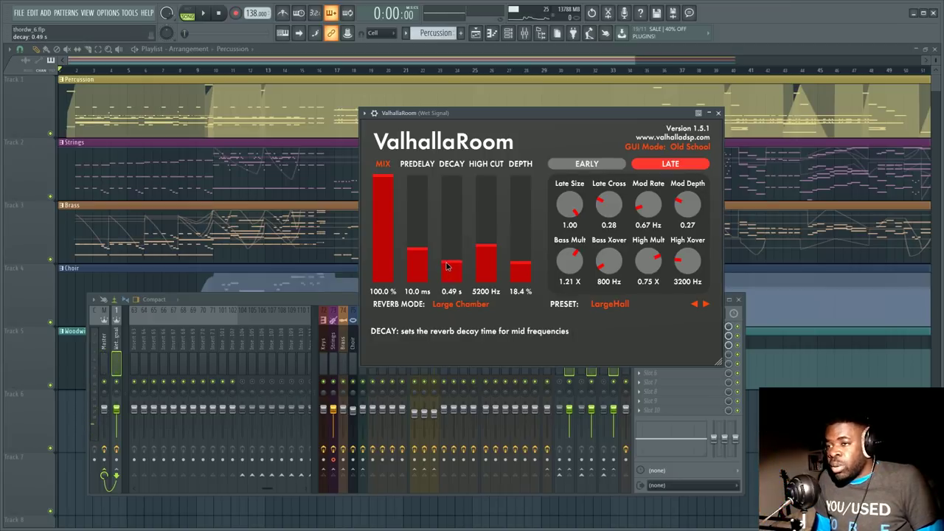
left_click_drag(446, 267, 447, 258)
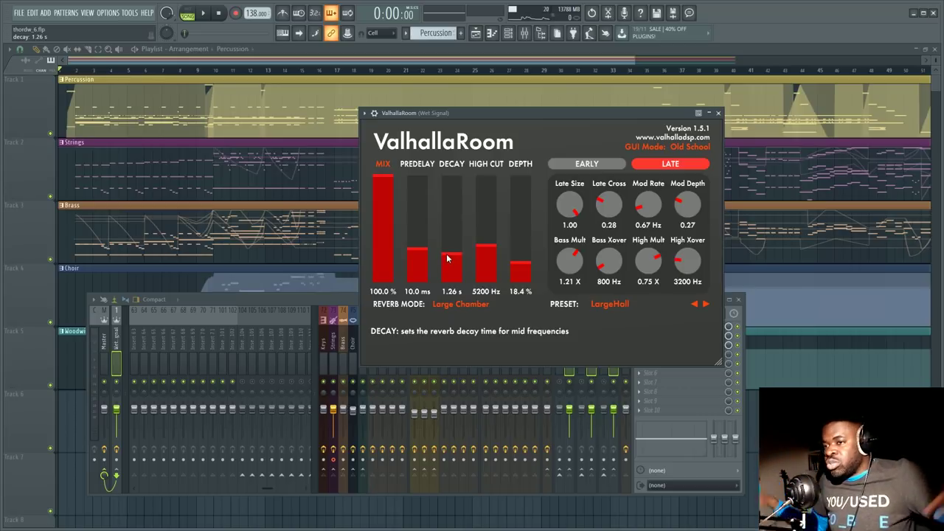
left_click_drag(447, 259, 450, 202)
Enter 18% as the reverb depth and bring the decay back to 1.80 s
left_click_drag(517, 251, 520, 174)
left_click_drag(449, 207, 448, 231)
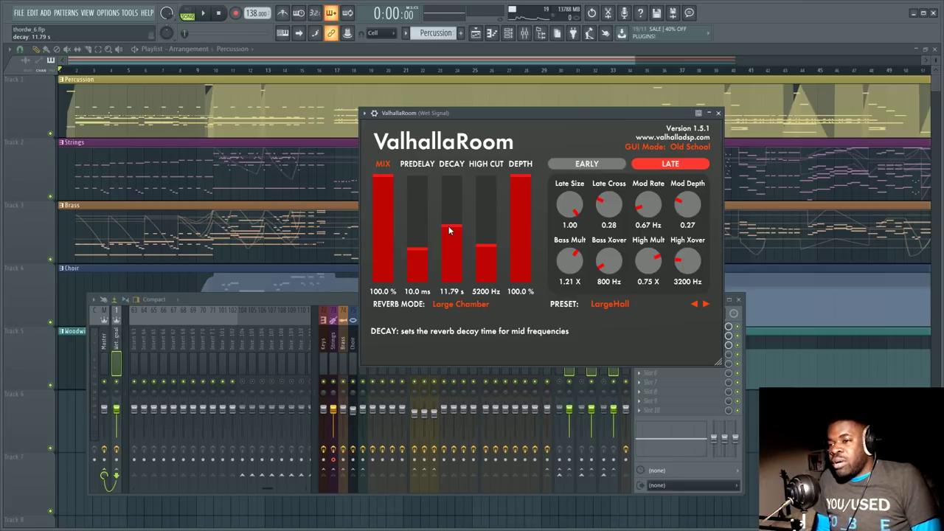
left_click(532, 292)
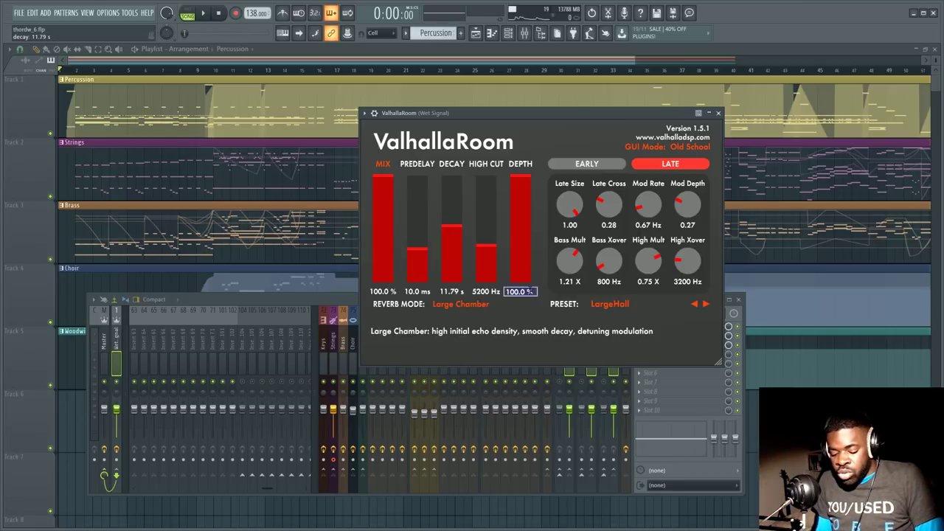
type("18")
key("Return")
left_click_drag(451, 251, 451, 267)
scroll(451, 296, "up", 5)
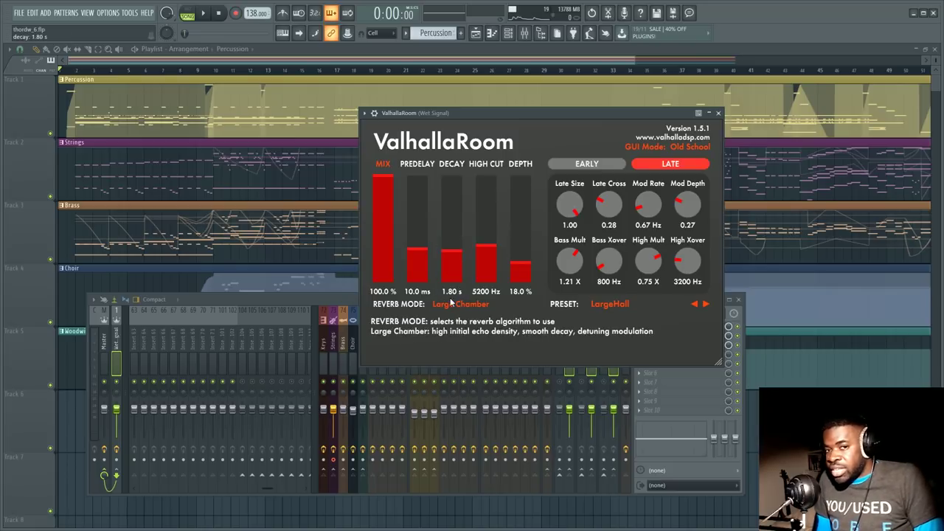
Close ValhallaRoom, select mixer insert 109, and hide the mixer to view the arrangement
key("Escape")
left_click(293, 345)
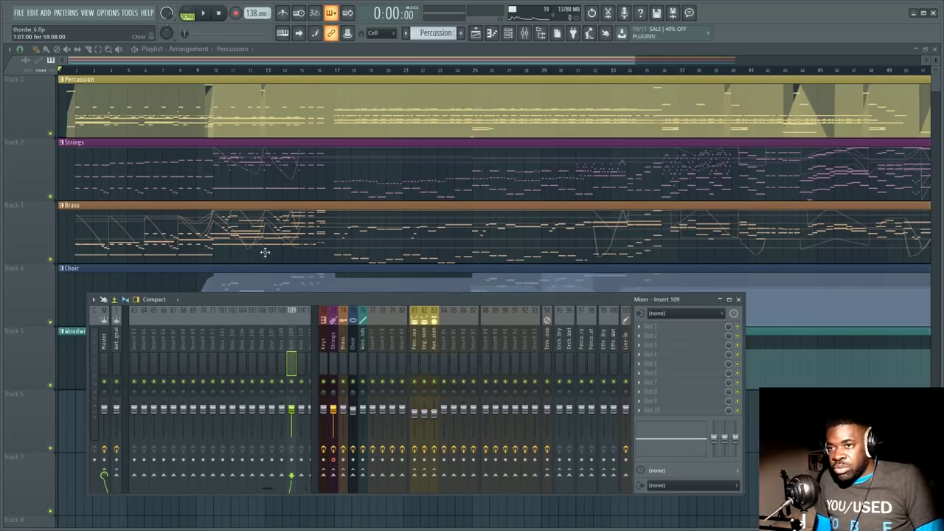
key("F9")
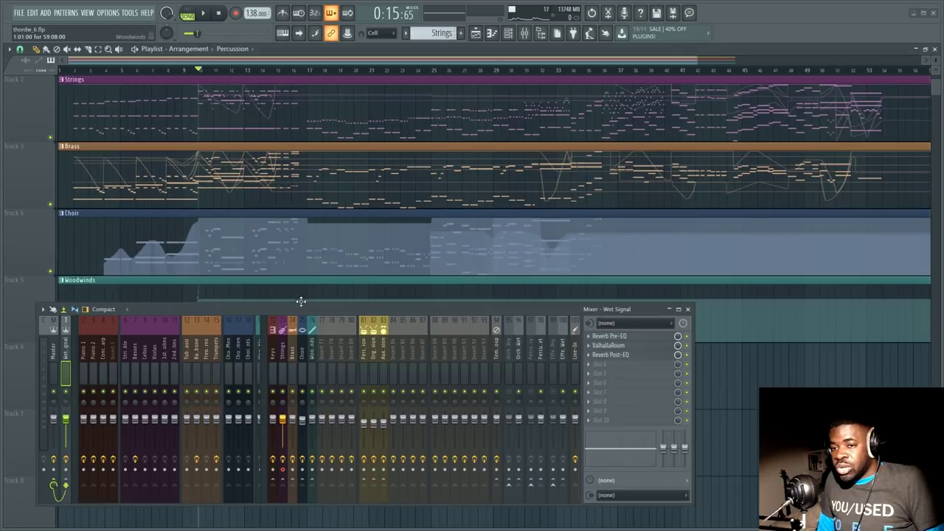
scroll(308, 82, "up", 1)
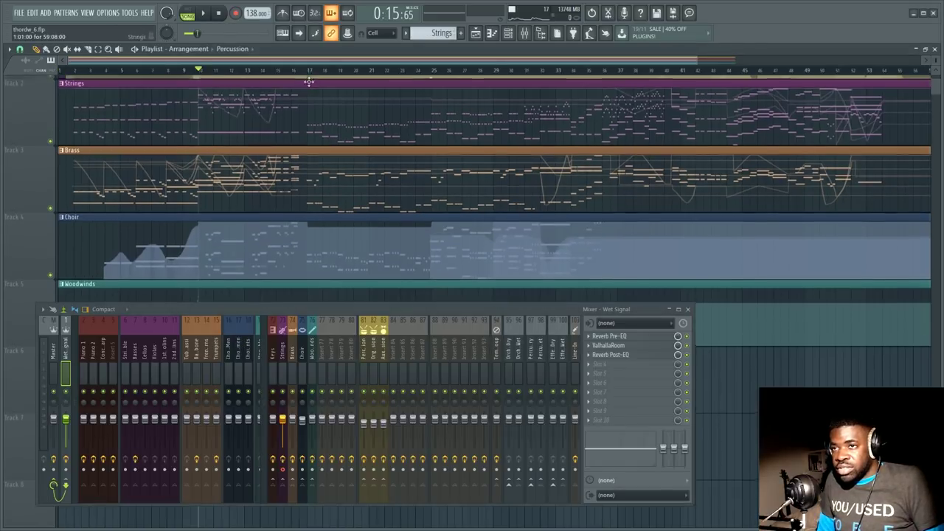
scroll(308, 82, "down", 2)
scroll(253, 175, "up", 2)
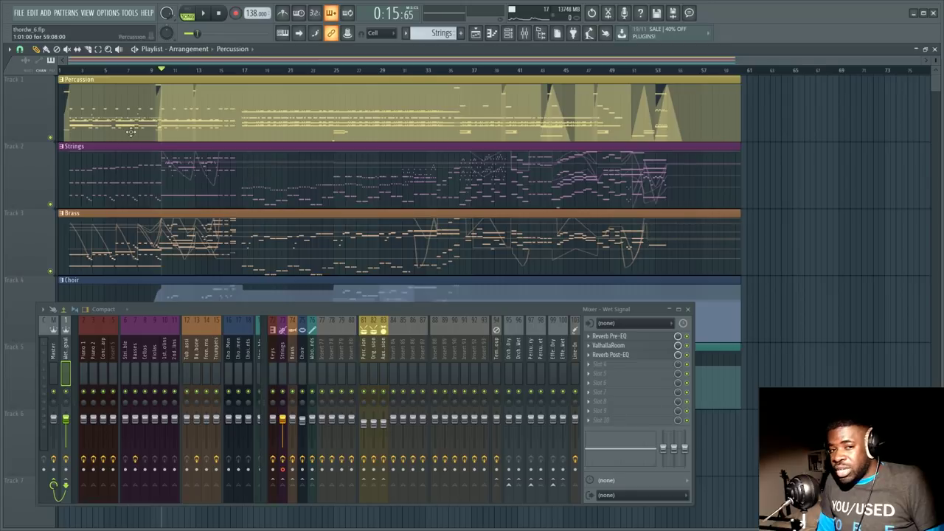
scroll(226, 70, "up", 3)
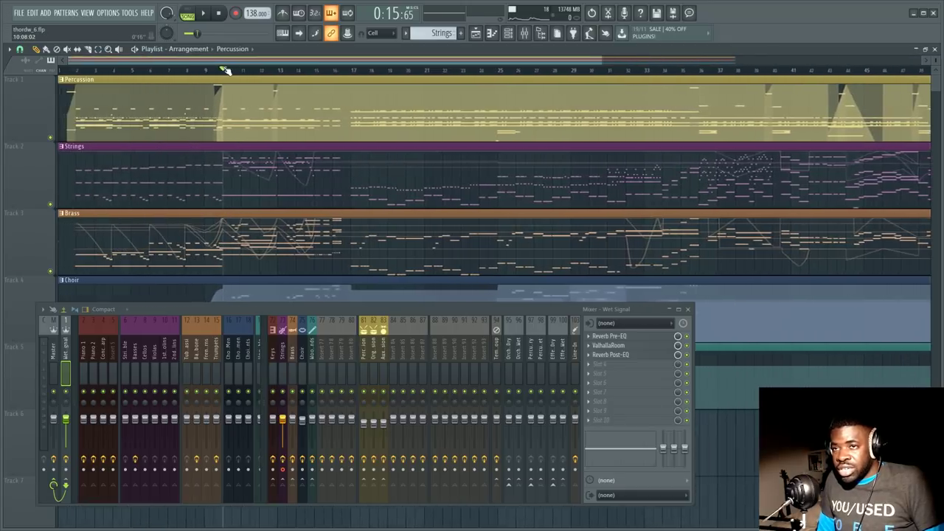
scroll(226, 70, "down", 2)
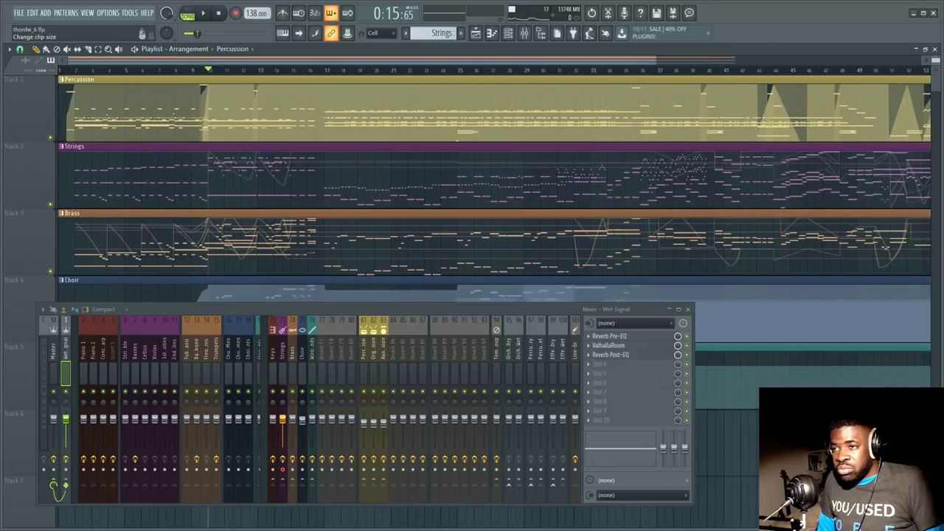
scroll(937, 59, "down", 4)
Show the channel rack and check the Thor The Dark World_2 Kontakt instrument's mics
key("F6")
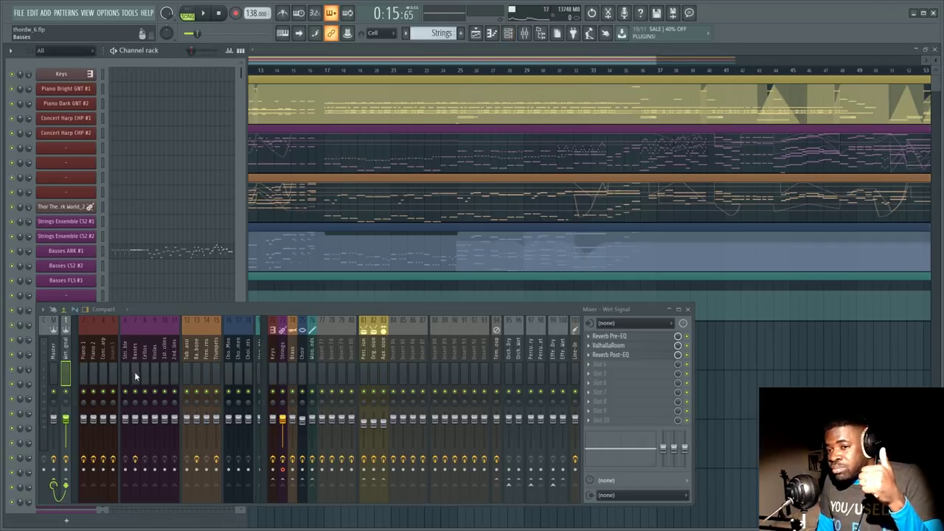
left_click(76, 208)
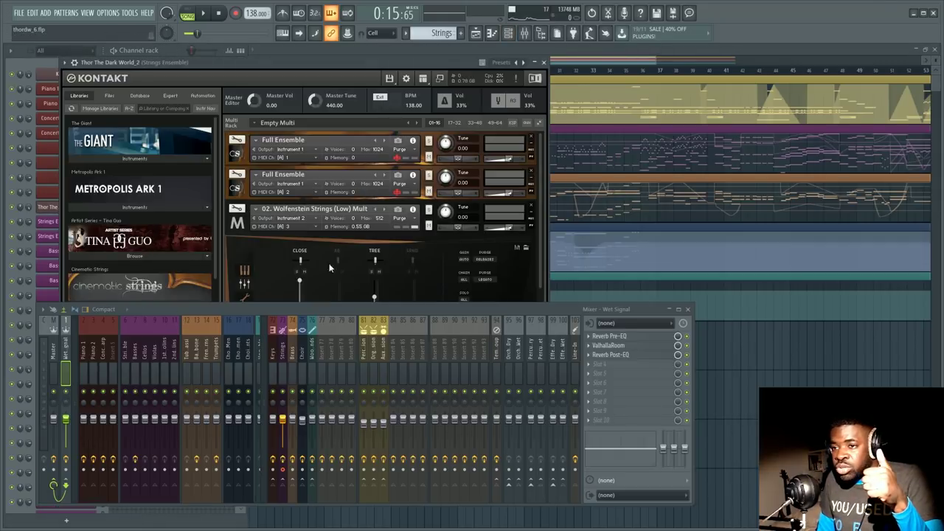
left_click_drag(307, 309, 491, 312)
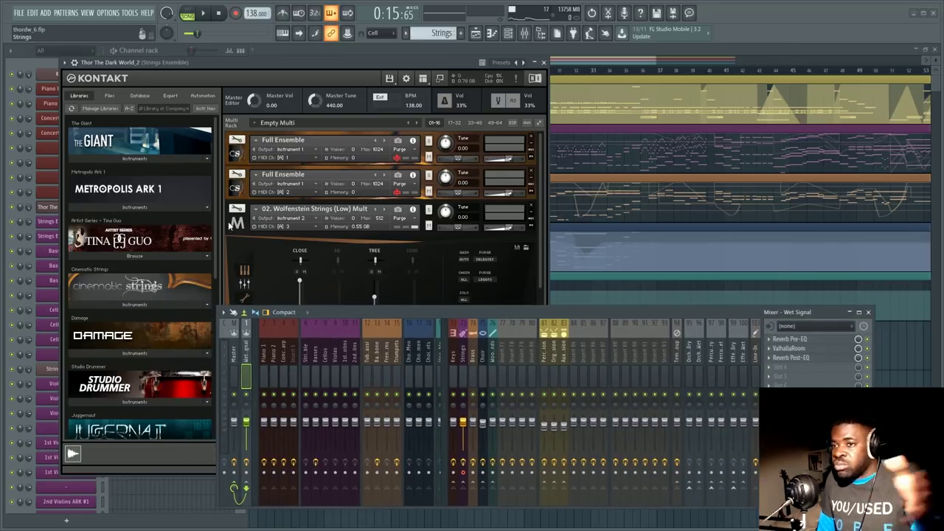
left_click(544, 62)
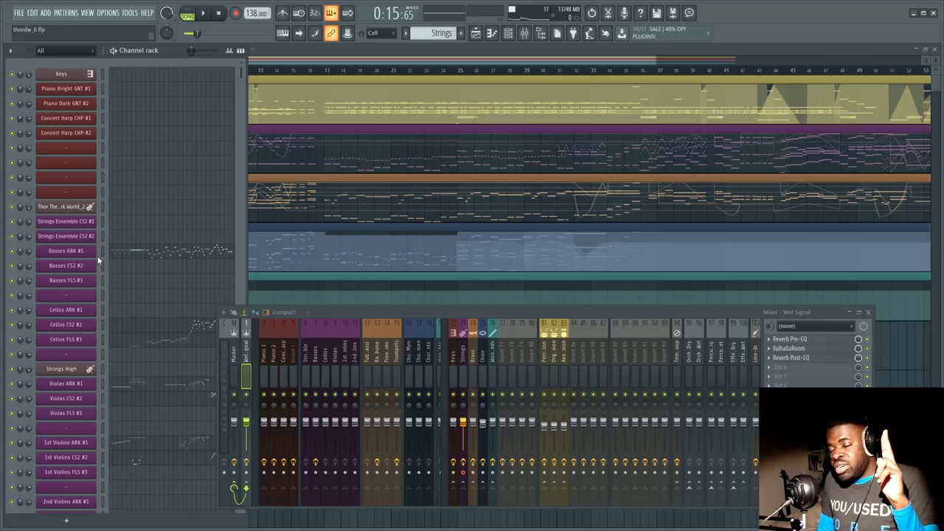
Reopen and close the Wet Signal ValhallaRoom reverb, then hide the channel rack
left_click(794, 350)
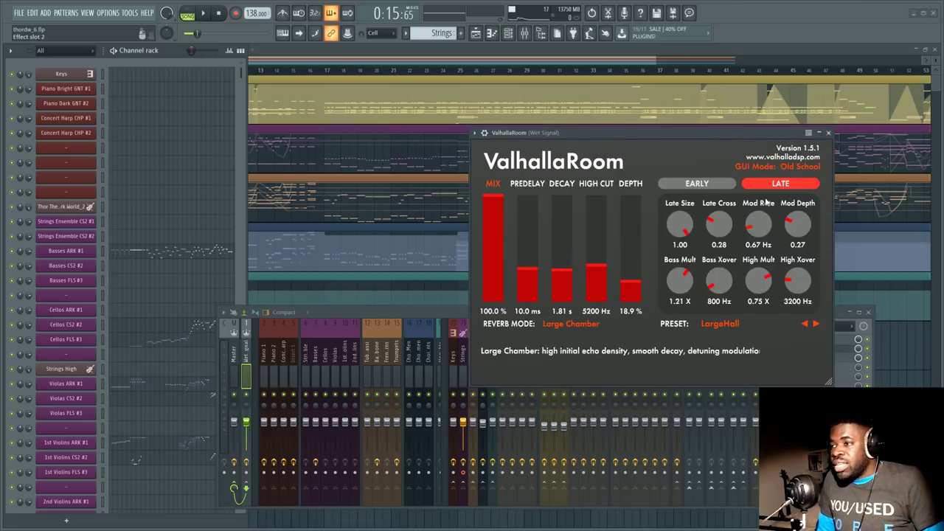
left_click(827, 135)
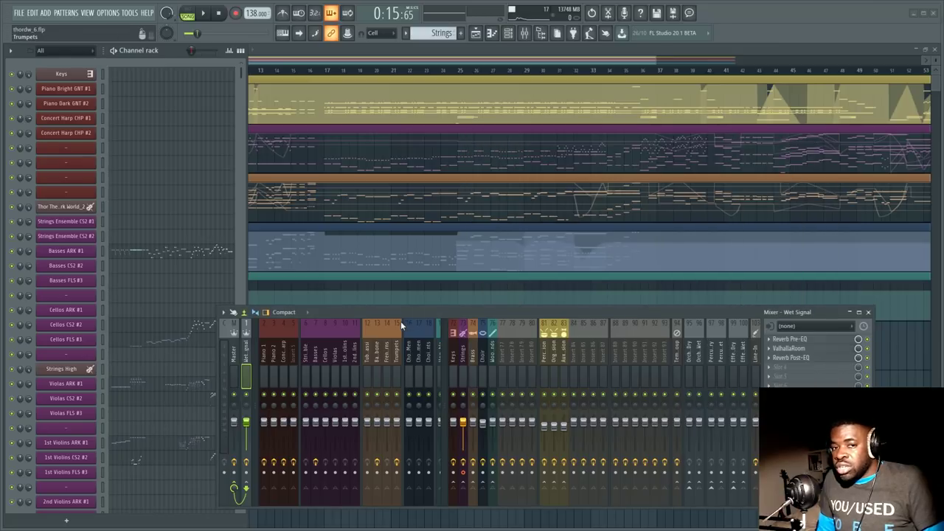
left_click_drag(396, 318, 407, 314)
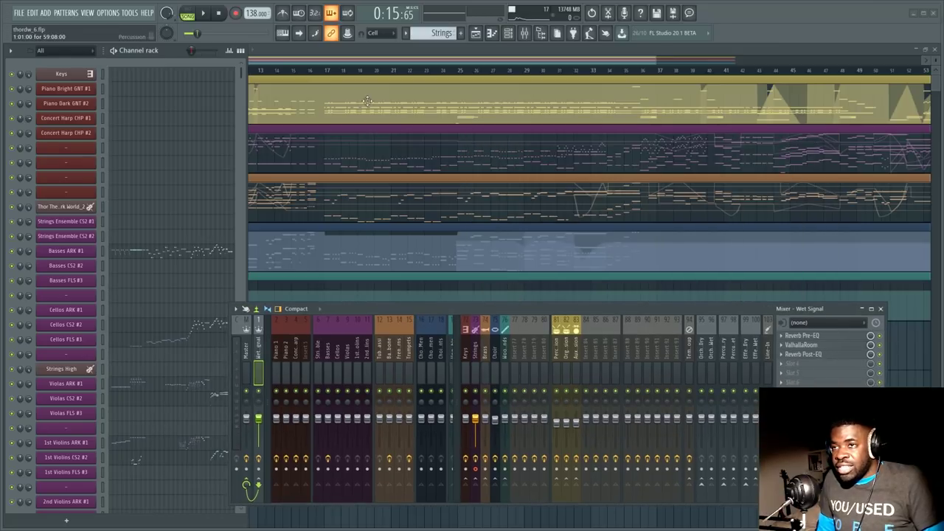
key("F6")
scroll(486, 185, "up", 3)
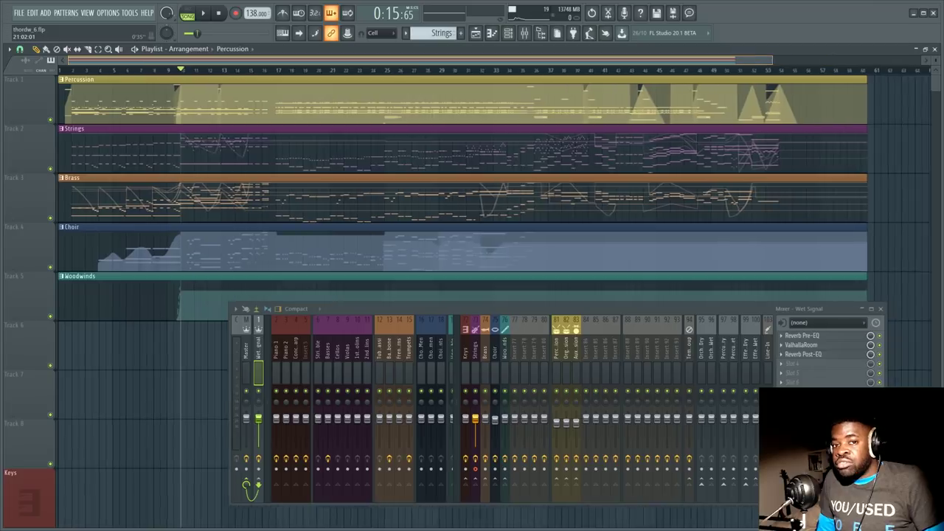
scroll(398, 280, "down", 2)
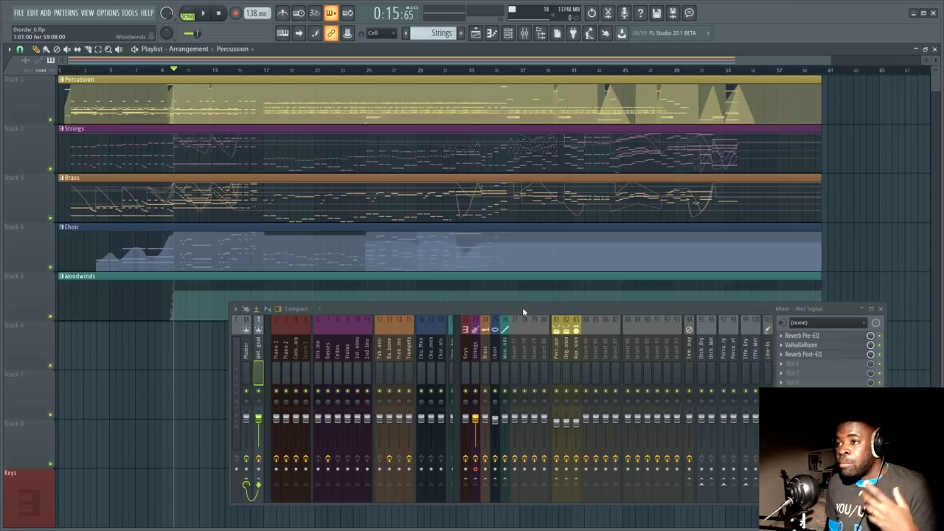
mouse_move(523, 306)
left_mouse_down()
mouse_move(433, 303)
mouse_move(506, 306)
left_mouse_up()
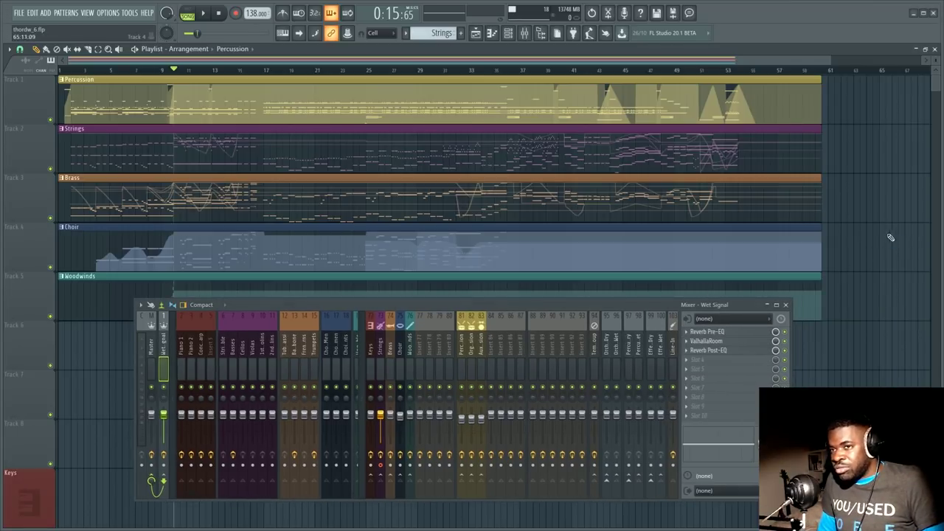
scroll(383, 74, "up", 2)
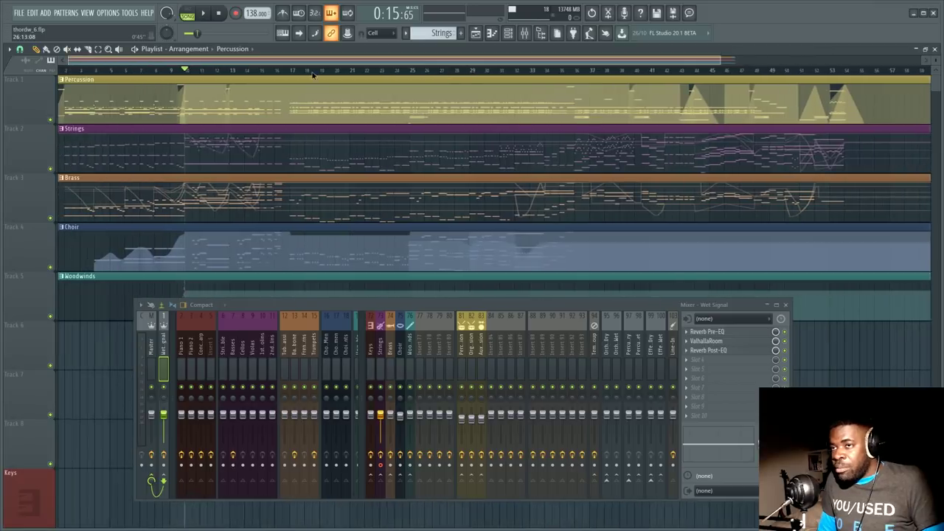